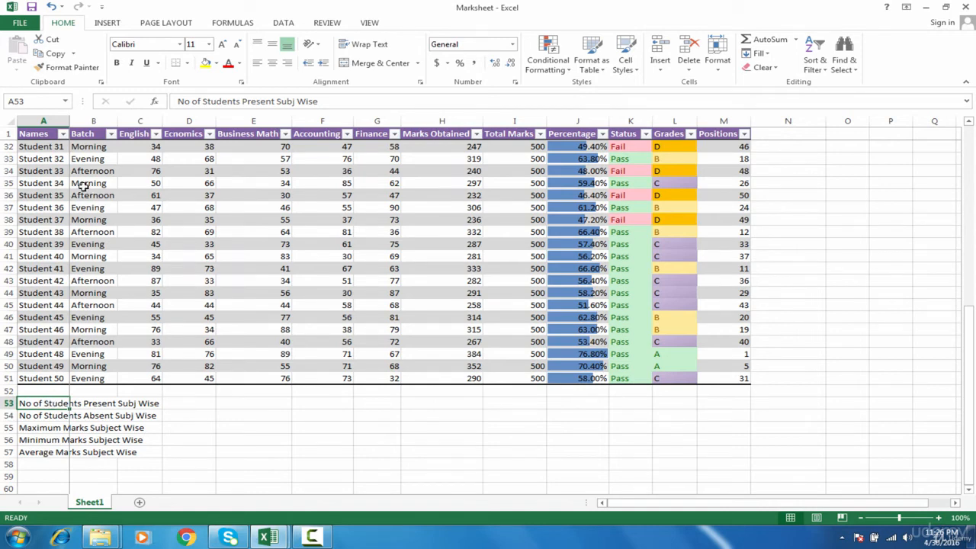
AutoFit column A so the summary labels in rows 53–57 show in full, then select C53
double_click(68, 118)
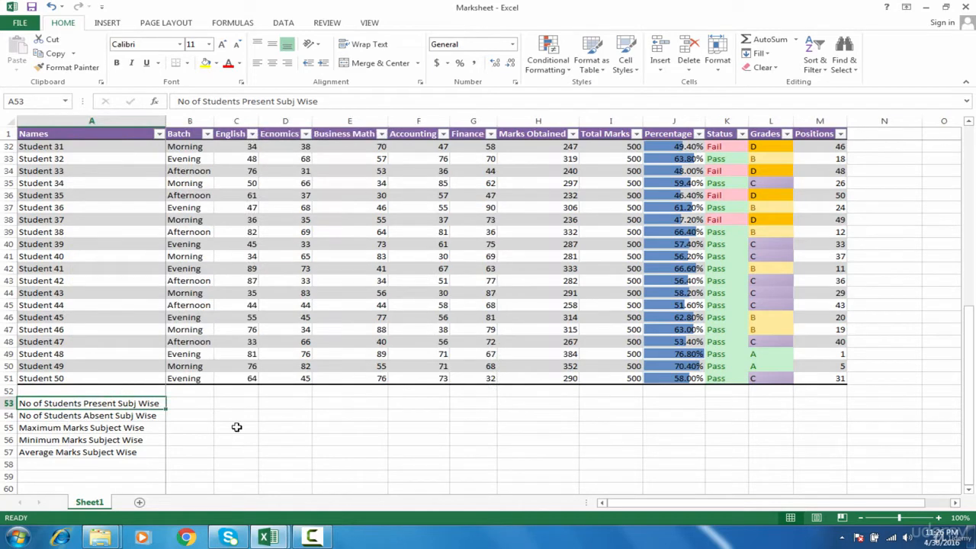
left_click(204, 404)
left_click(237, 405)
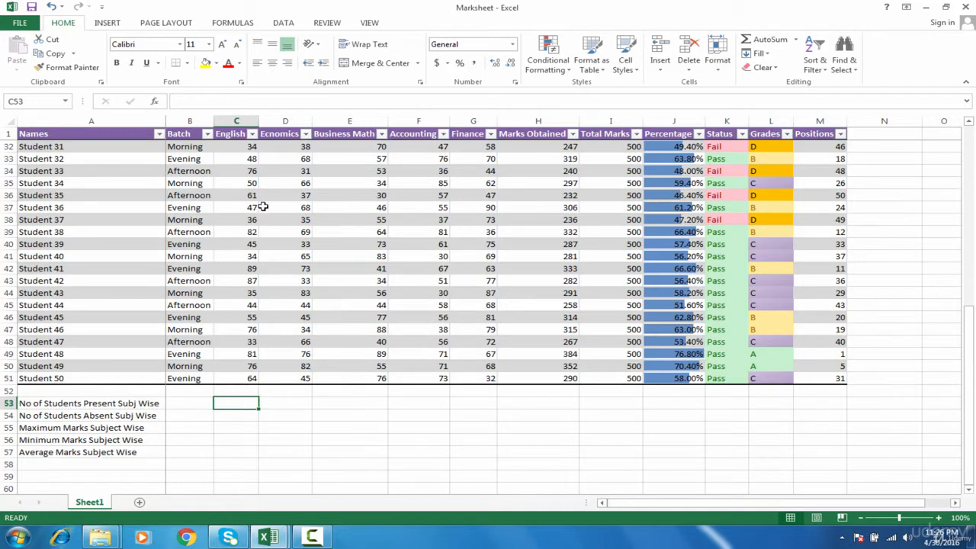
Enter =COUNT(C1:C51) in C53 to count the English students present, giving 50
left_click(245, 169)
left_click(248, 217)
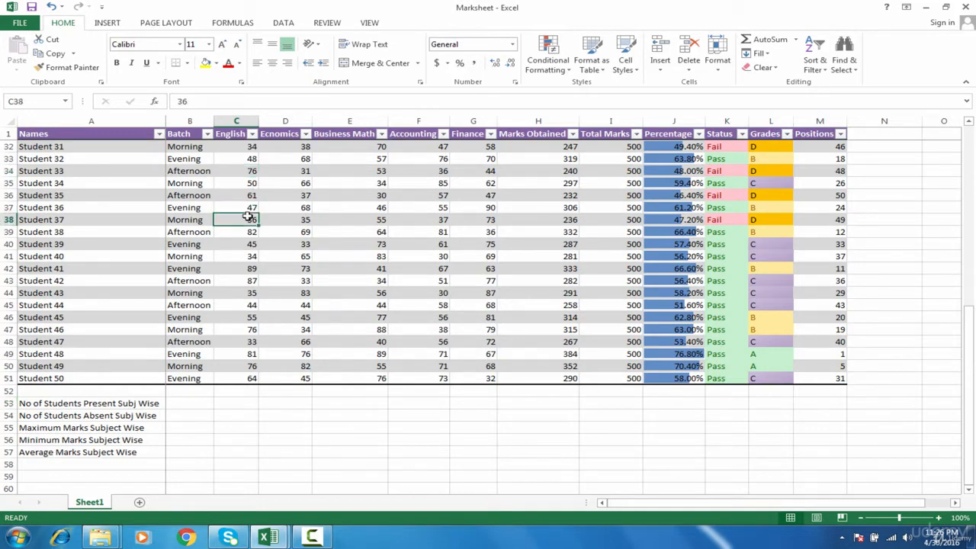
left_click(237, 404)
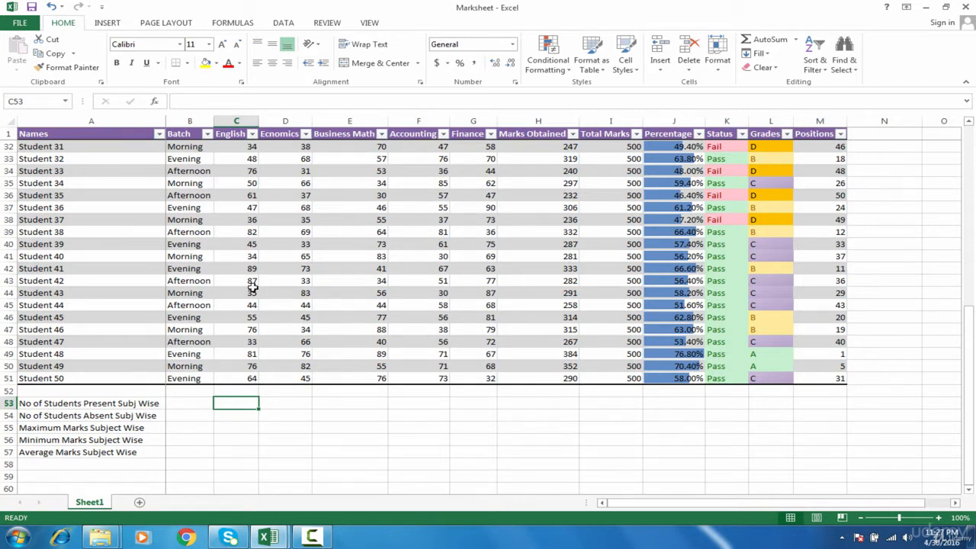
left_click(52, 403)
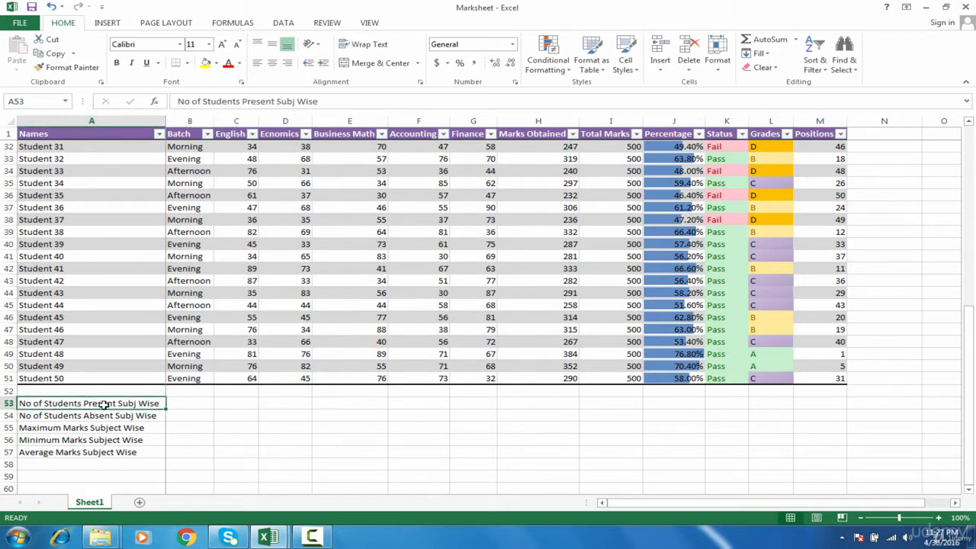
left_click(227, 404)
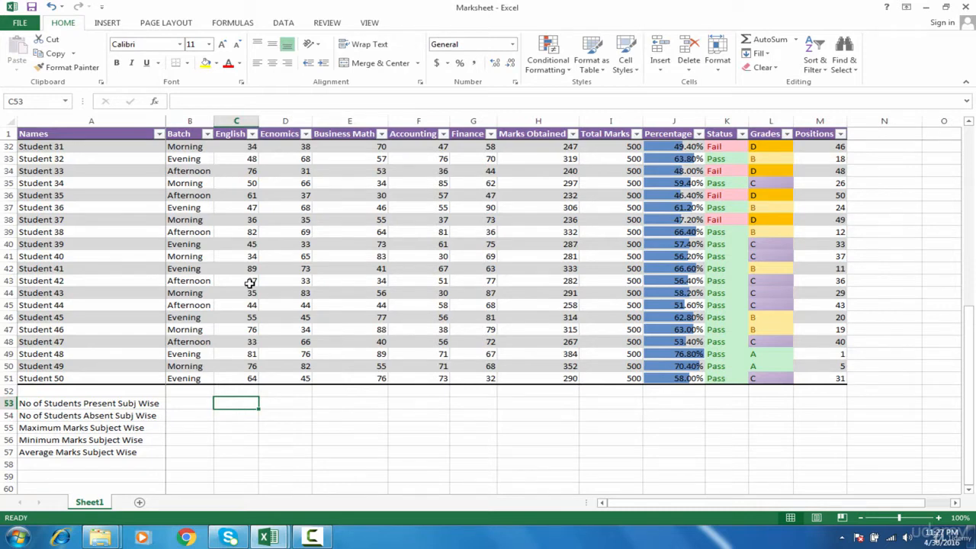
type("=")
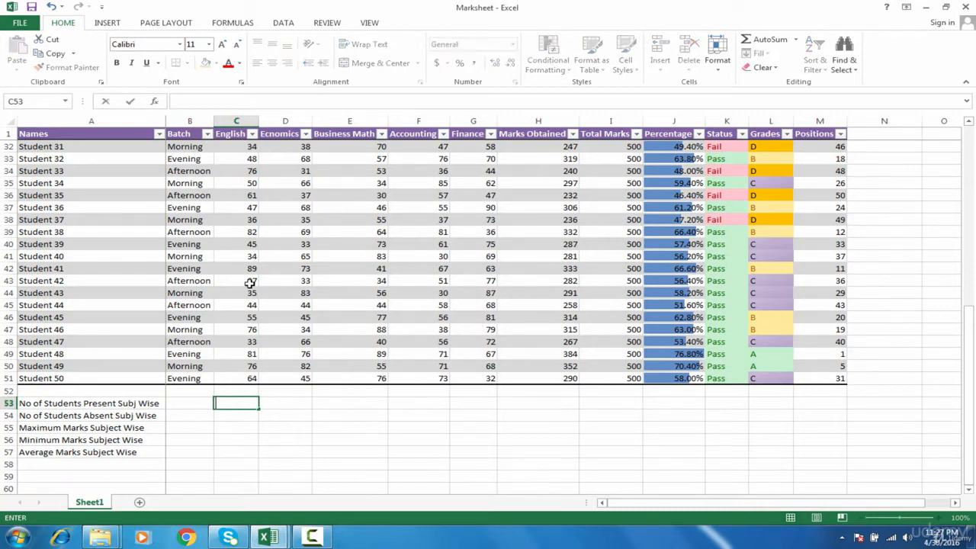
type("coun")
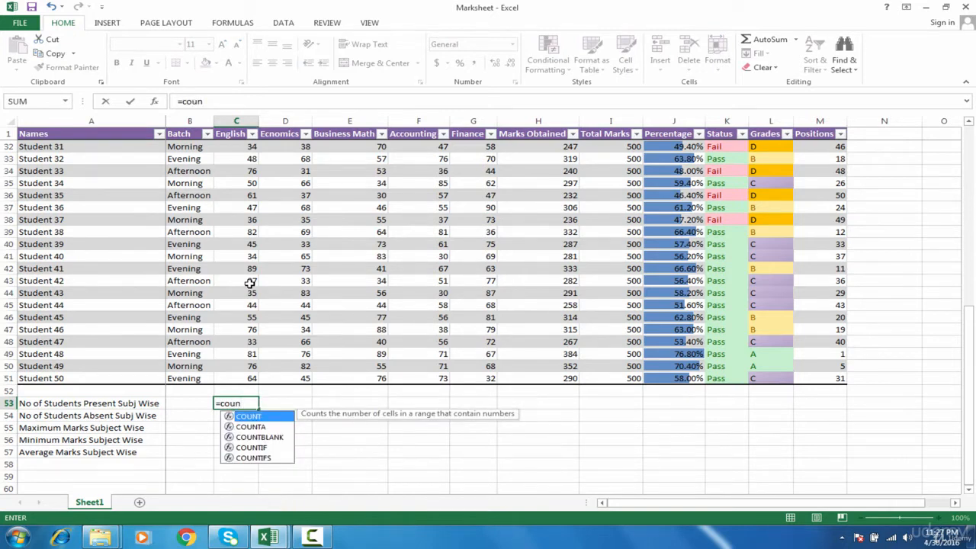
key("Tab")
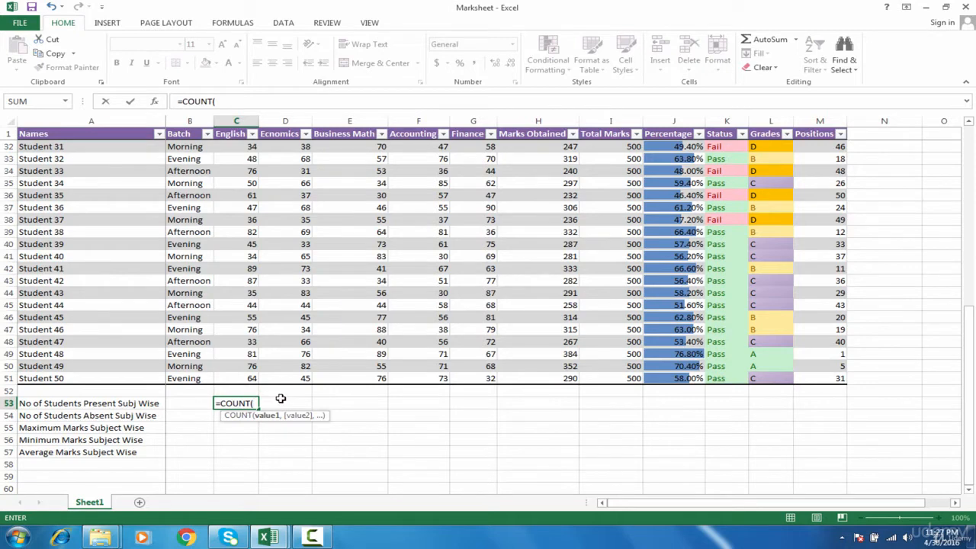
key("Up")
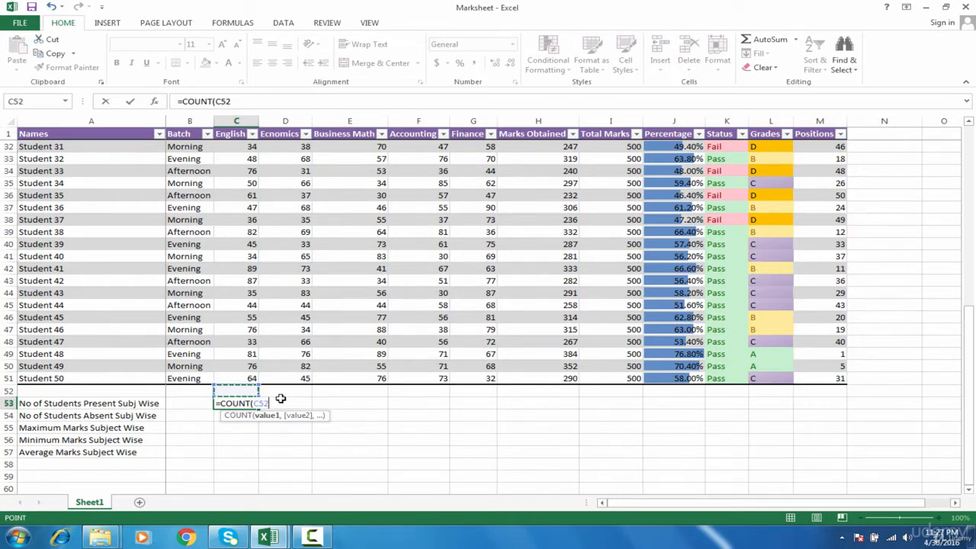
key("Up")
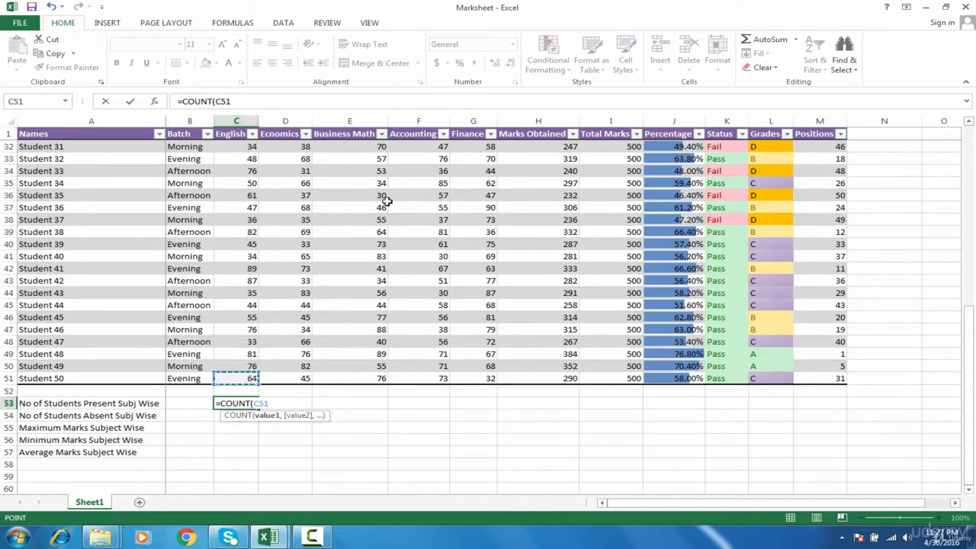
key("ctrl+shift+Up")
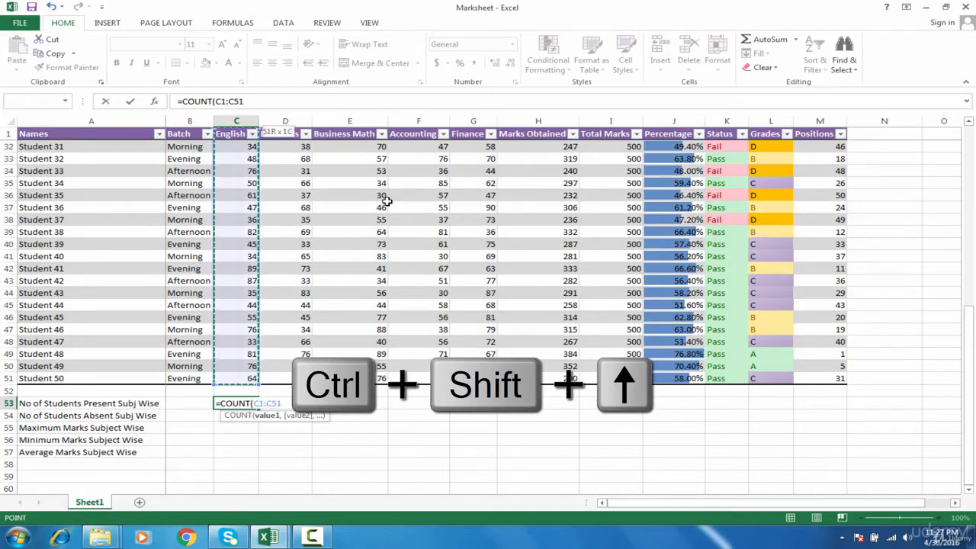
type(")")
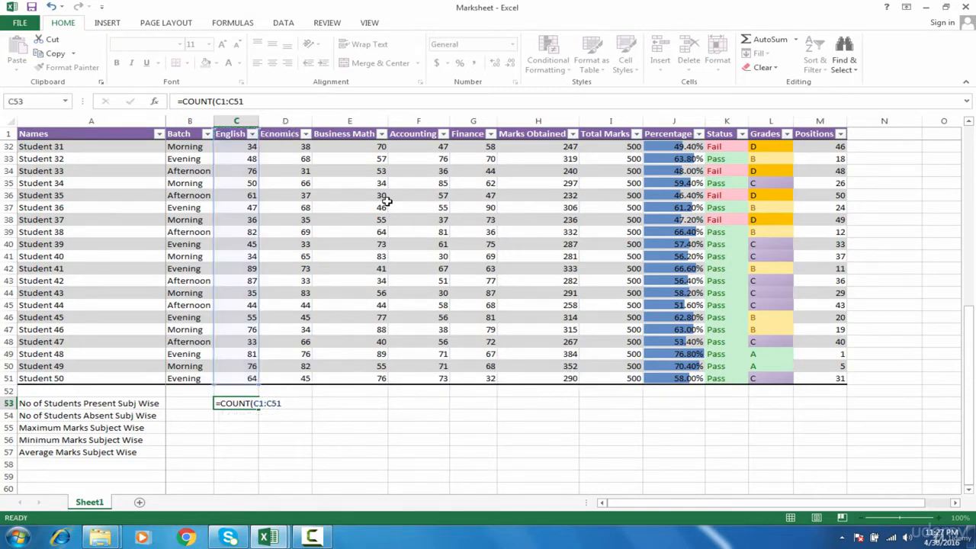
key("Return")
key("Up")
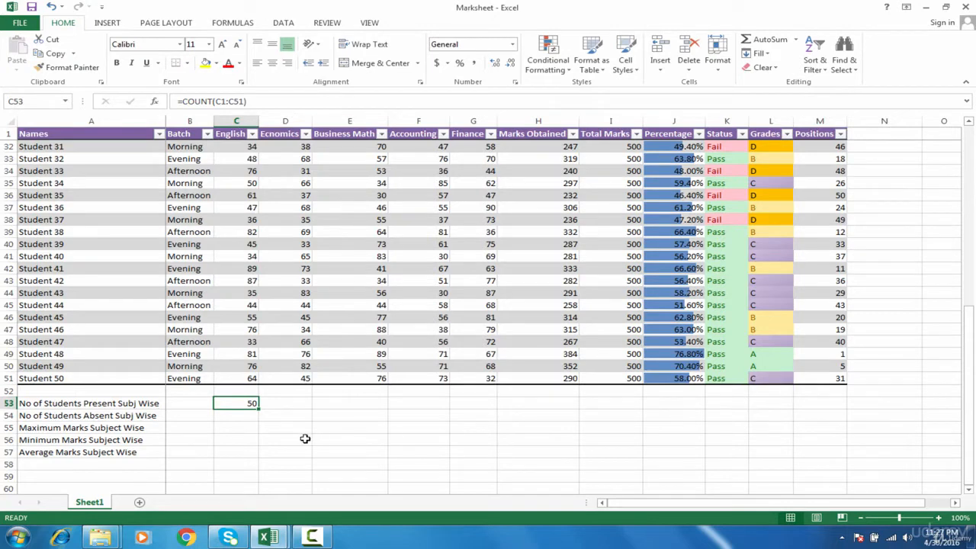
Fill the COUNT formula from C53 across to F53 so each subject shows 50
left_click_drag(259, 409, 430, 412)
key("ctrl+z")
key("shift+Right")
key("shift+Right")
key("shift+Right")
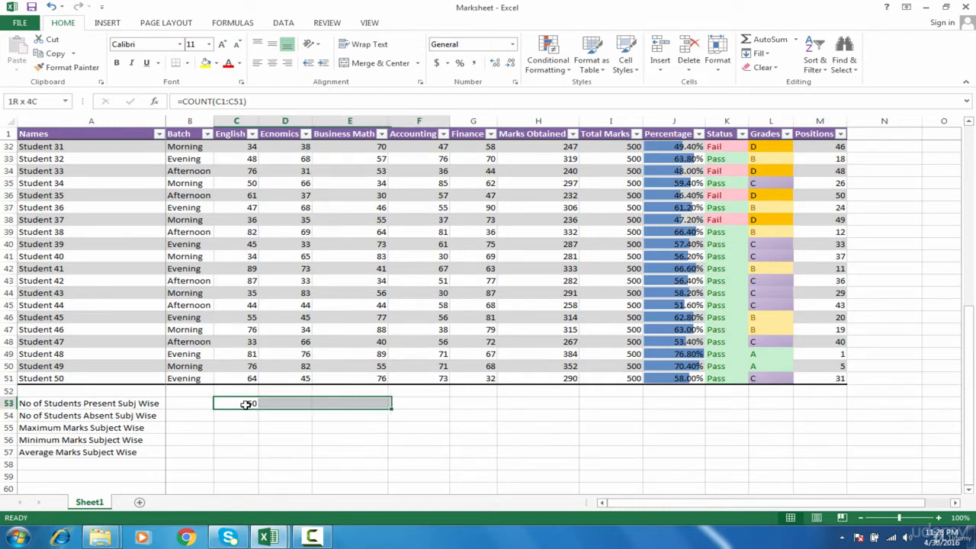
key("ctrl+r")
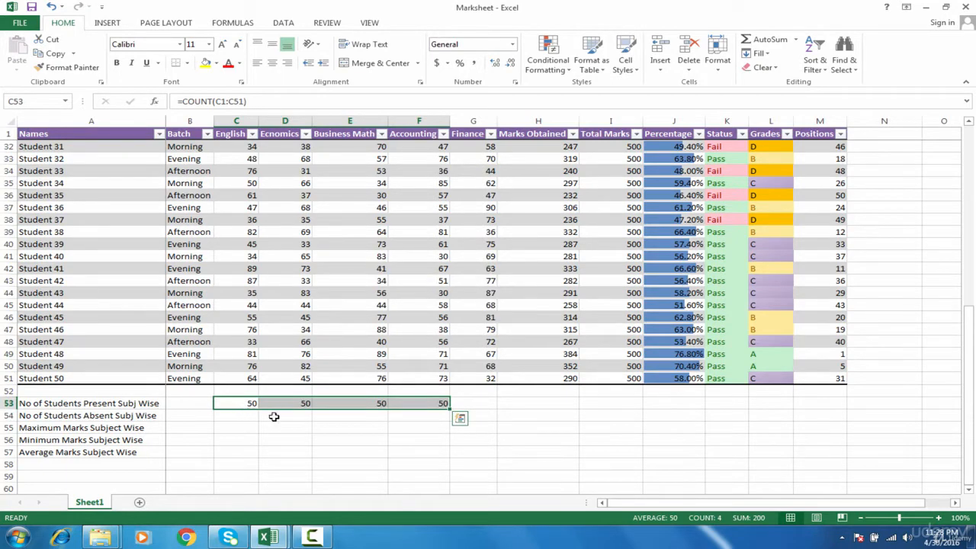
left_click(248, 282)
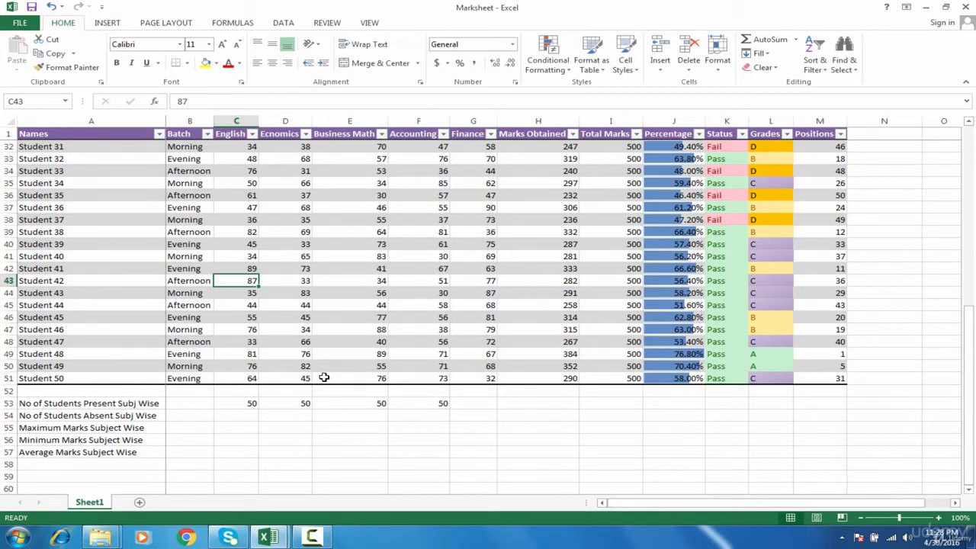
Clear the English marks of Students 42 and 39 and the Economics marks of Students 38 and 41
key("Delete")
key("Up")
key("Up")
key("Up")
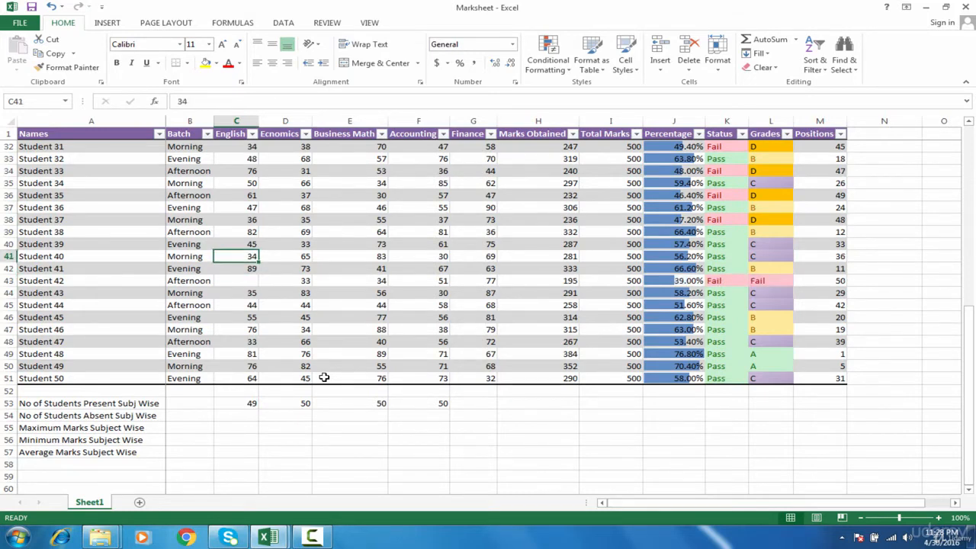
key("Delete")
key("Up")
key("Up")
key("Up")
key("Up")
key("Delete")
key("Right")
key("Delete")
key("Down")
key("Down")
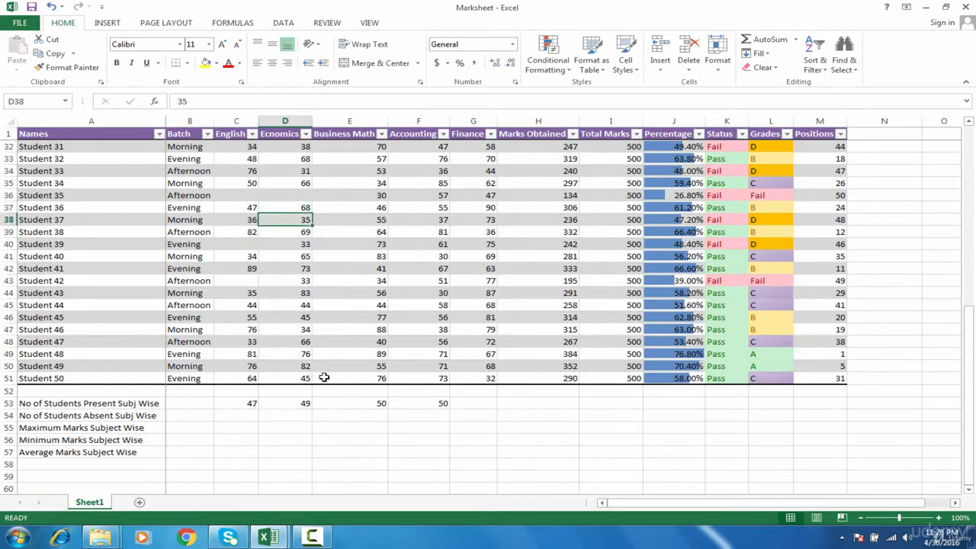
key("Down")
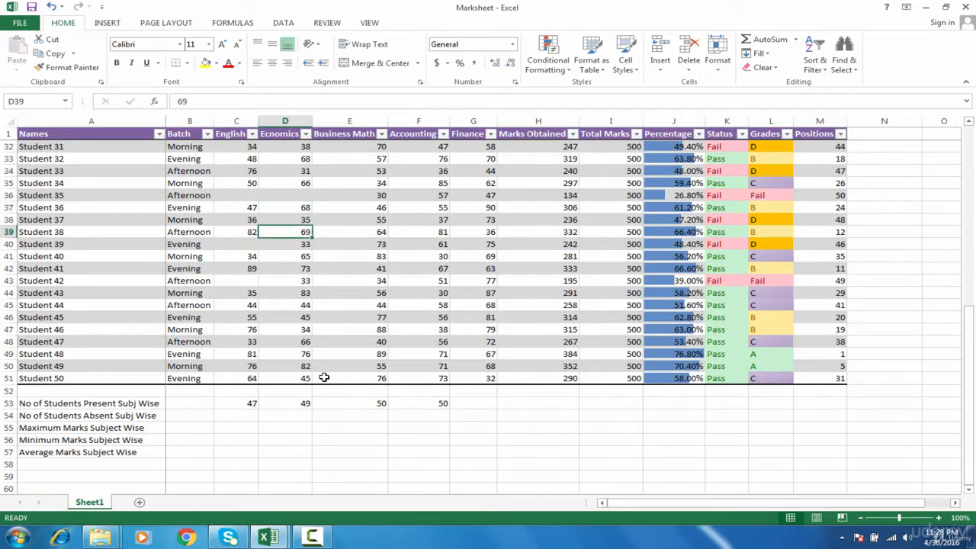
key("Delete")
key("Down")
key("Down")
key("Down")
key("Delete")
Clear further Business Math, Accounting, Finance and English marks, dropping the English present count to 46
key("Right")
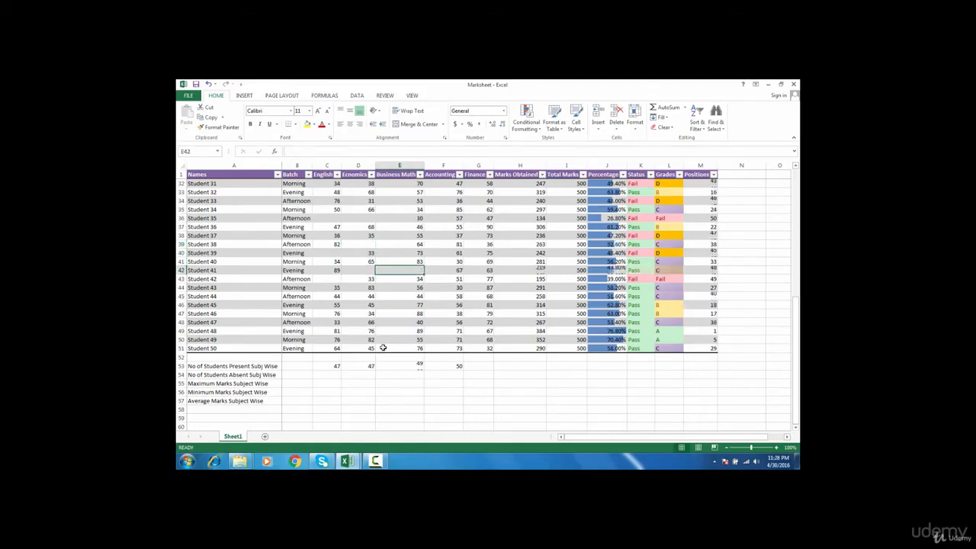
key("Delete")
key("Right")
key("Right")
key("Down")
key("Left")
key("Delete")
key("Right")
key("Up")
key("Up")
key("Up")
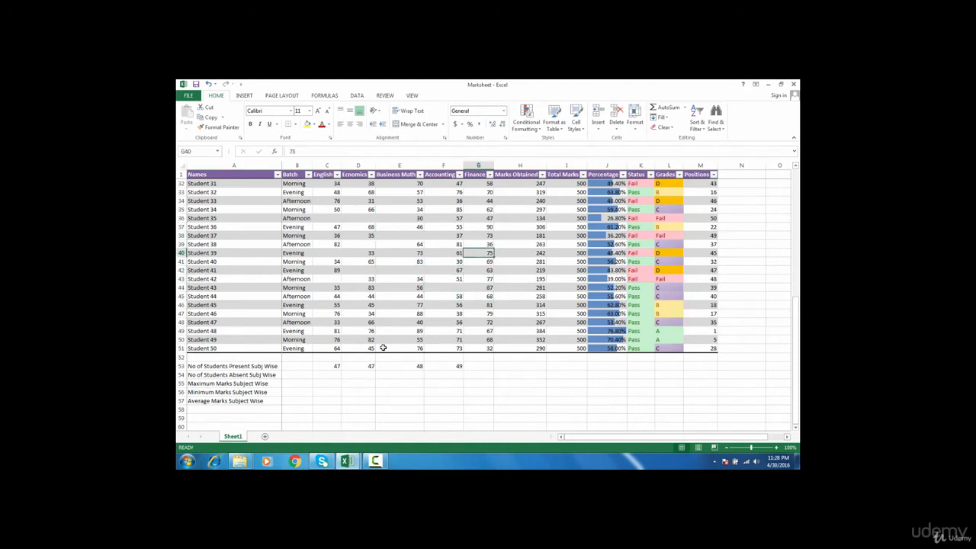
key("Delete")
key("Up")
key("Up")
key("Delete")
left_click(333, 235)
key("Delete")
left_click(330, 365)
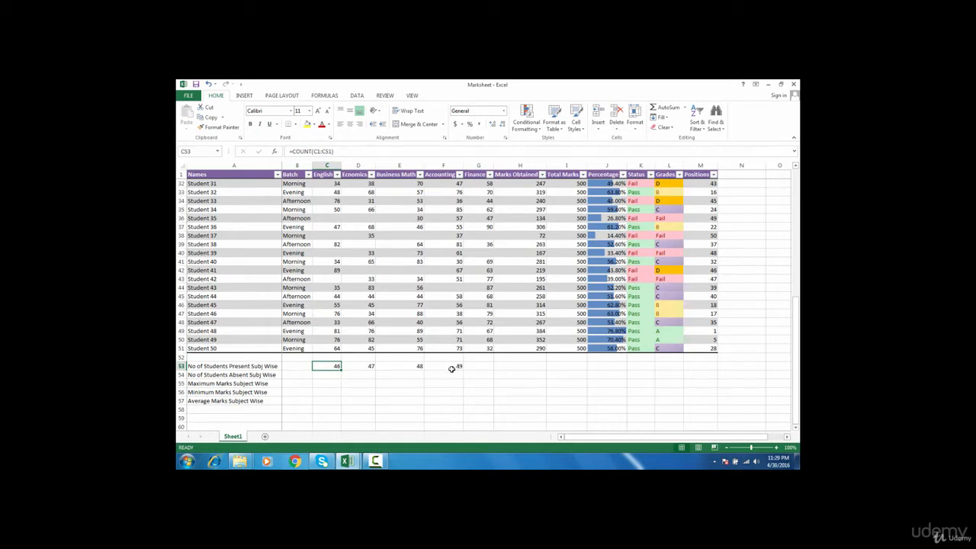
left_click(247, 375)
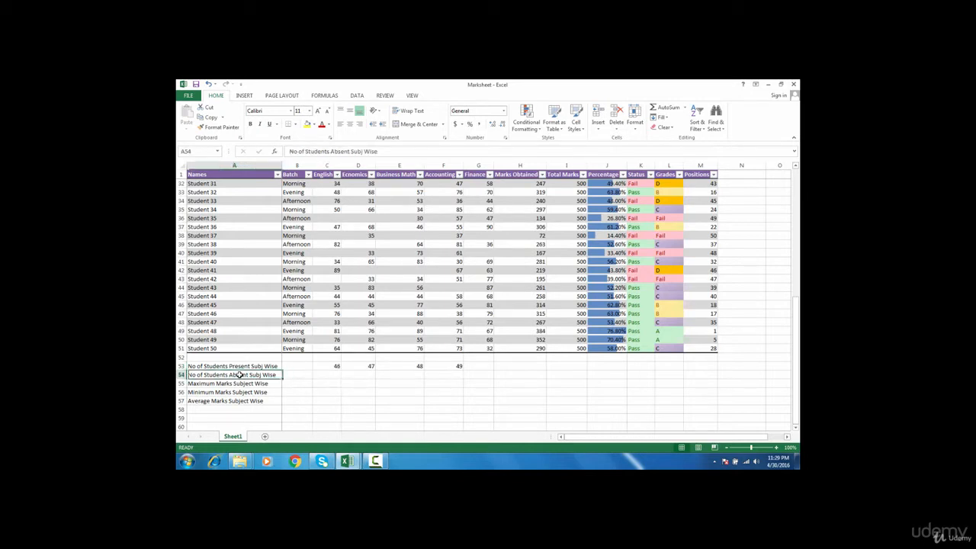
left_click(336, 376)
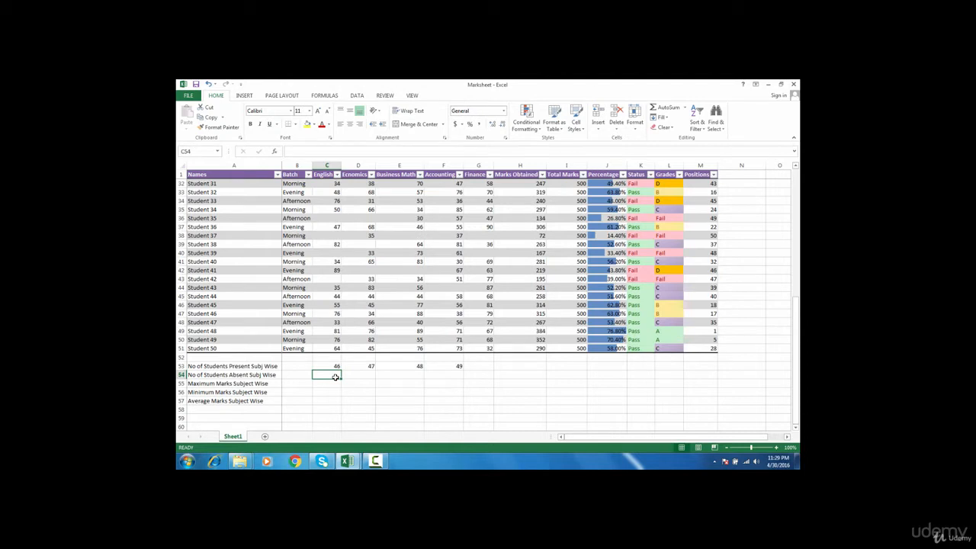
type("=")
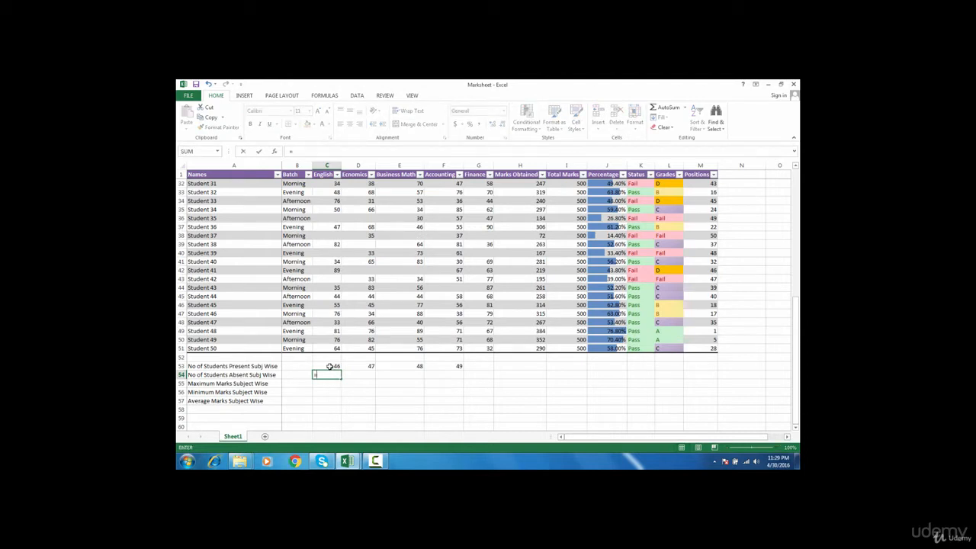
left_click(329, 367)
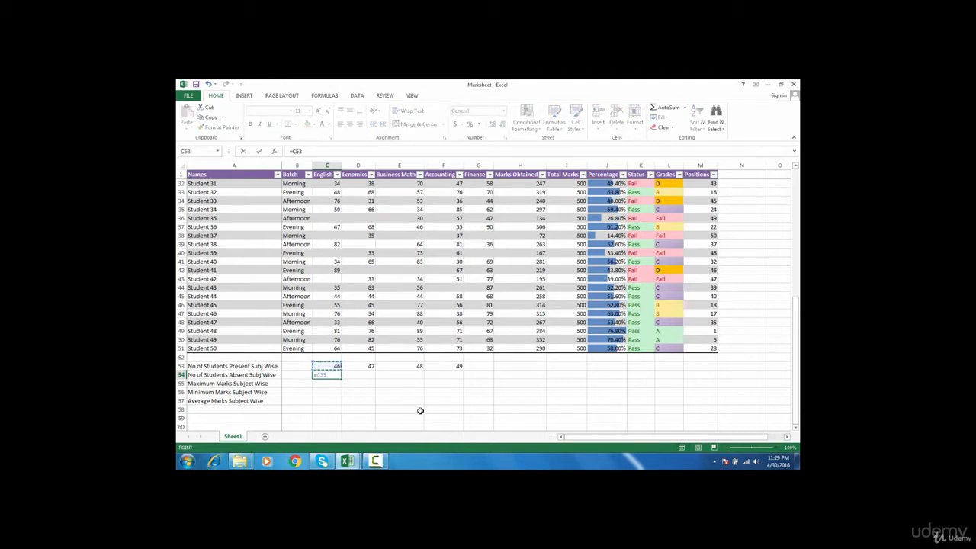
key("BackSpace")
key("BackSpace")
key("BackSpace")
type("50-")
left_click(336, 367)
key("Return")
left_click(336, 375)
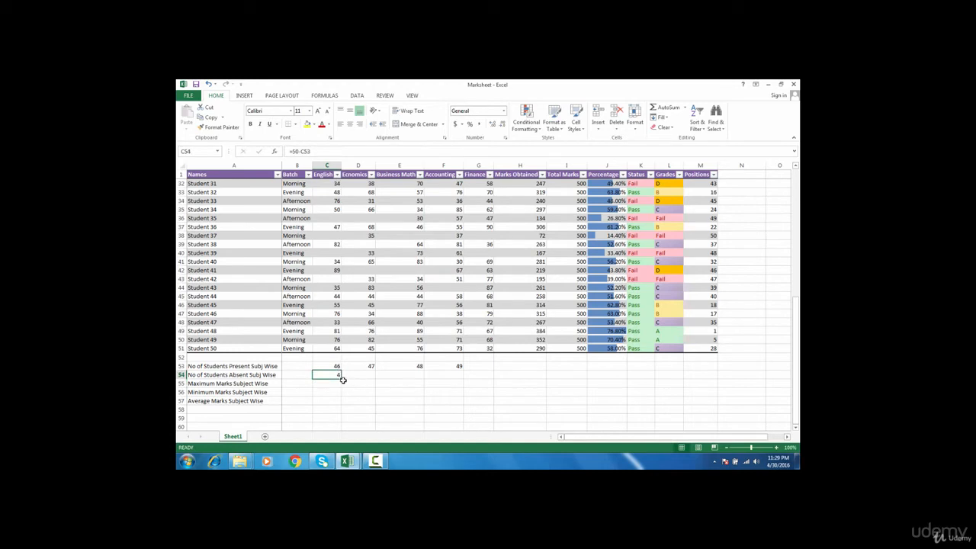
left_click_drag(341, 377, 461, 381)
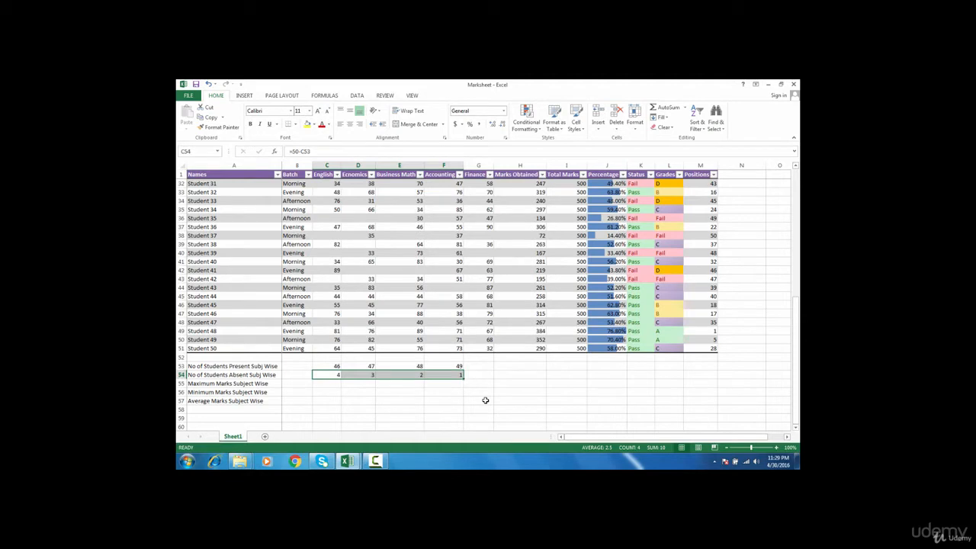
key("ctrl+z")
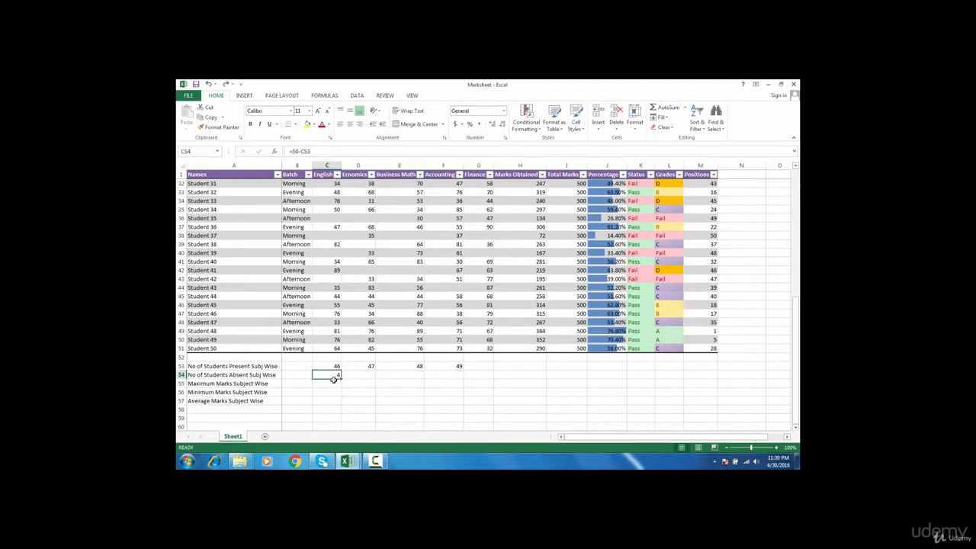
key("Delete")
Enter =COUNTBLANK(C1:C51) in C54 to count the blank English marks
left_click(337, 279)
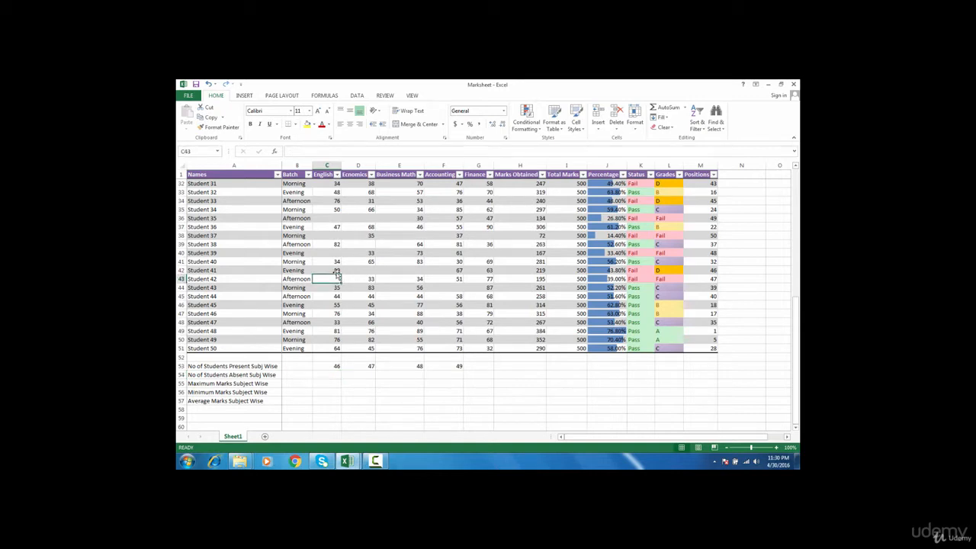
left_click(339, 233)
left_click(338, 210)
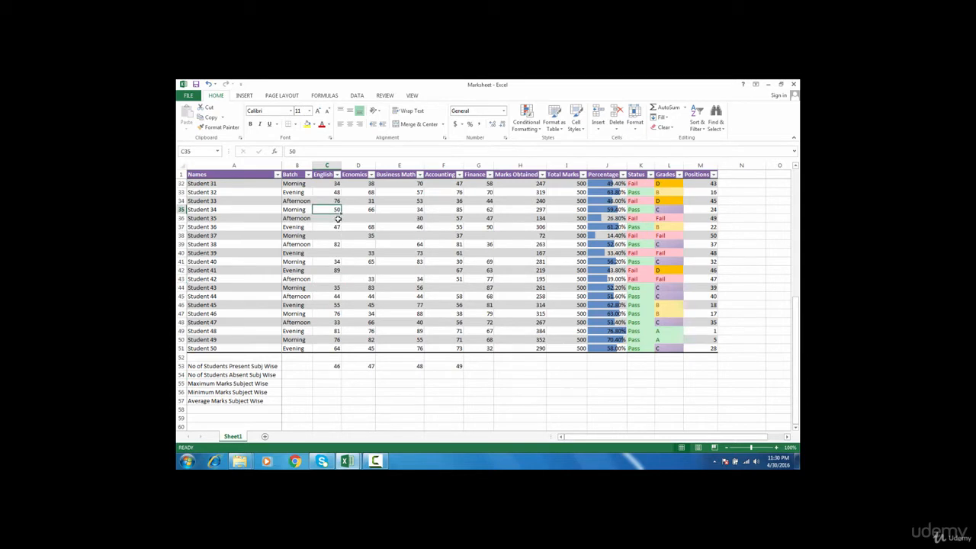
left_click(338, 218)
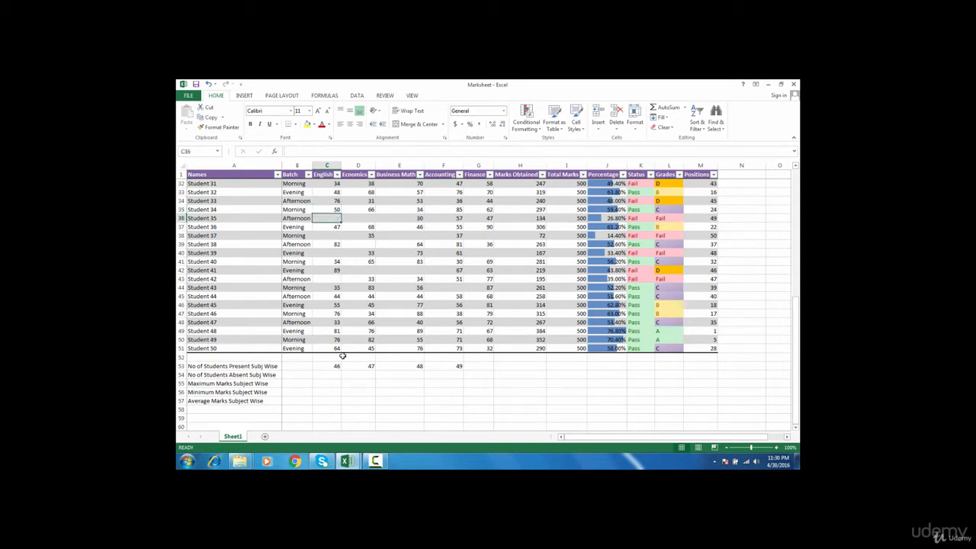
left_click(328, 374)
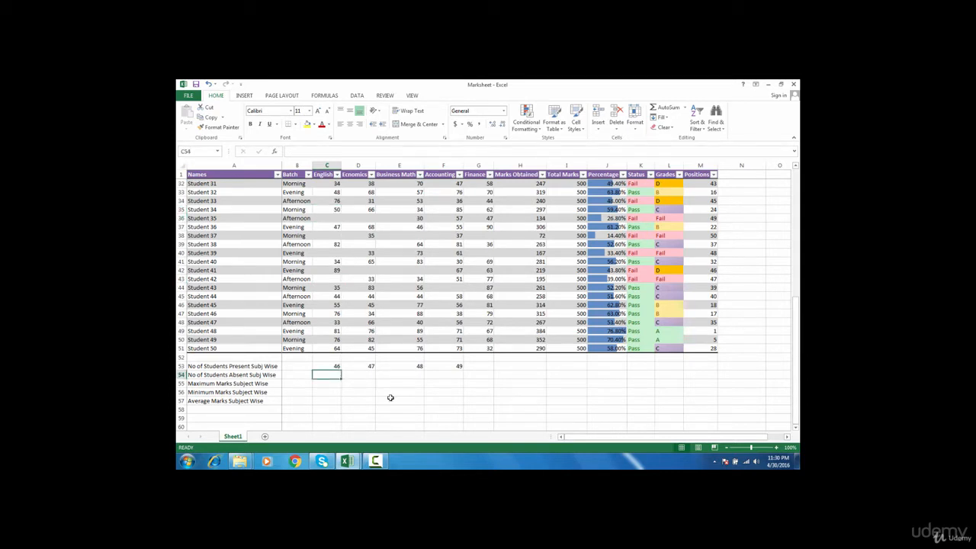
type("=coun")
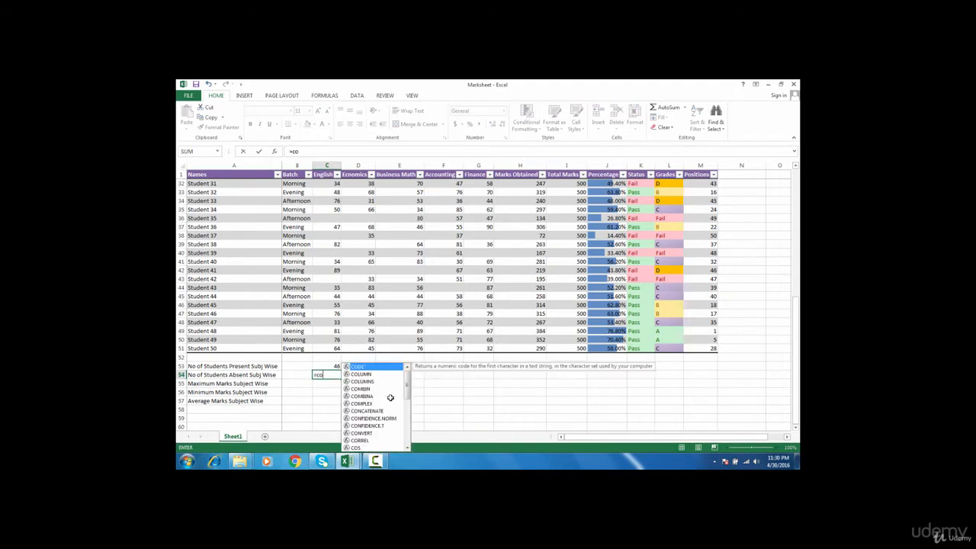
key("Down")
key("Down")
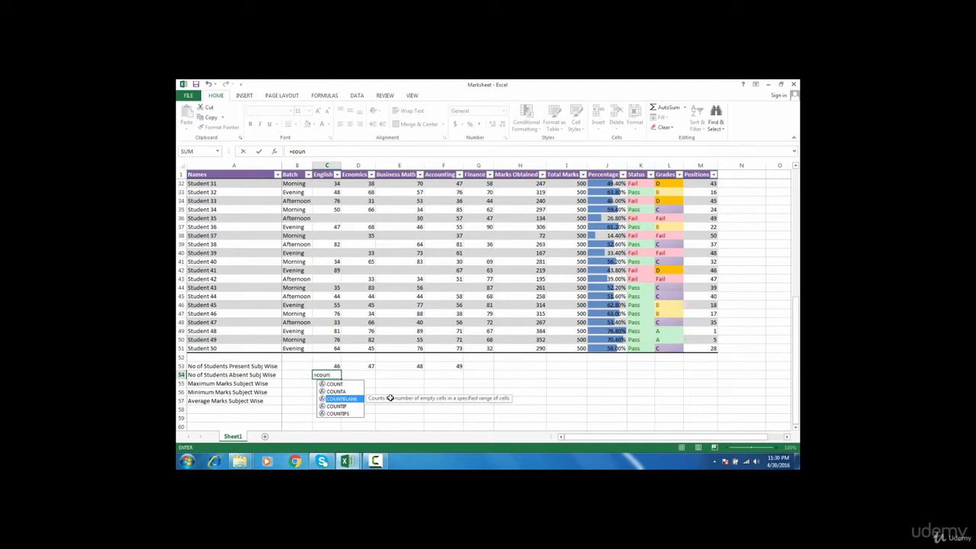
key("Tab")
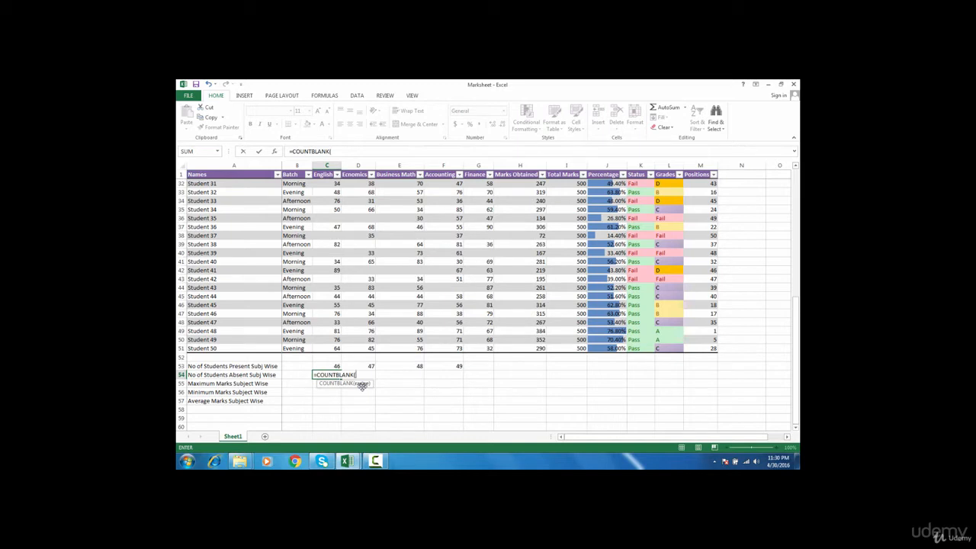
left_click(336, 348)
key("shift+Up")
key("shift+Up")
key("shift+Up")
key("shift+Up")
key("shift+Up")
key("shift+Up")
key("shift+Up")
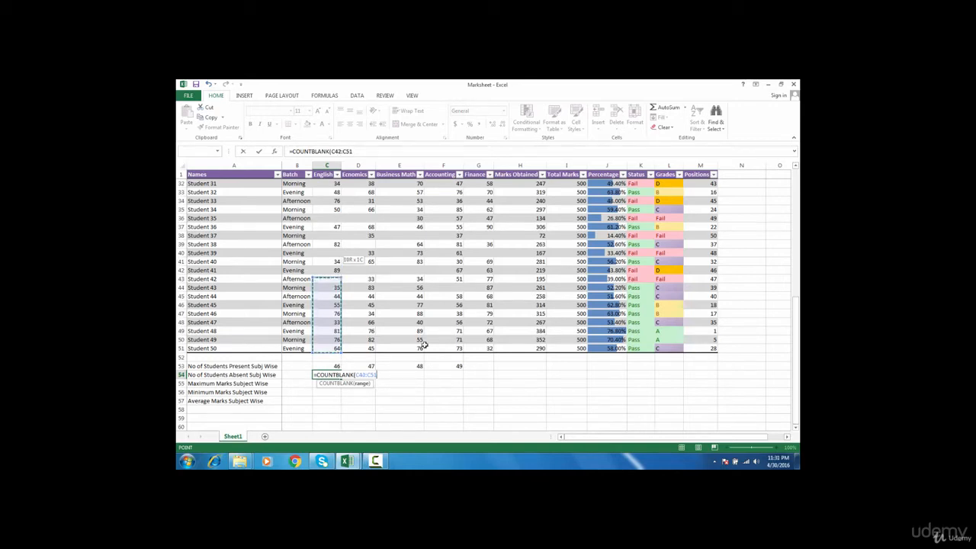
key("ctrl+shift+Up")
key("ctrl+shift+Up")
key("ctrl+shift+Up")
key("ctrl+shift+Up")
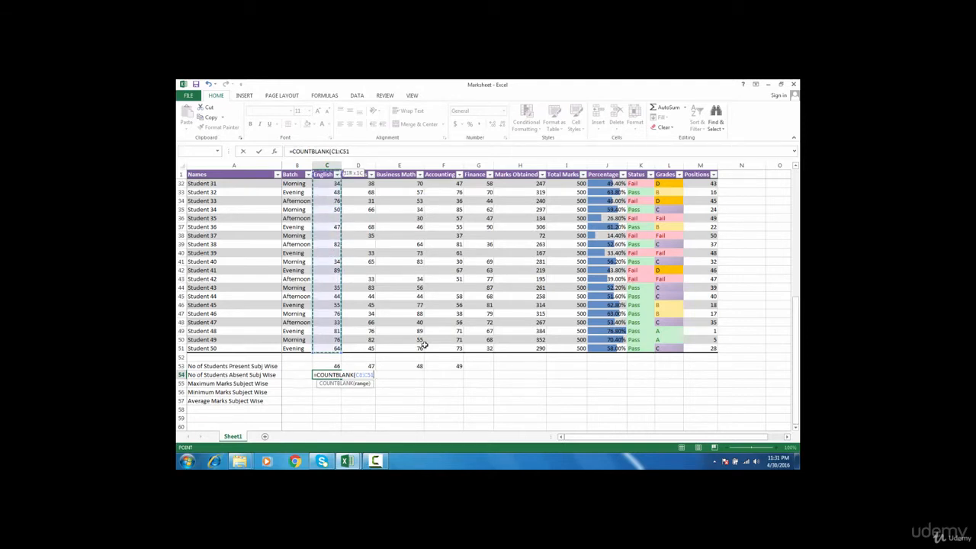
key("ctrl+Return")
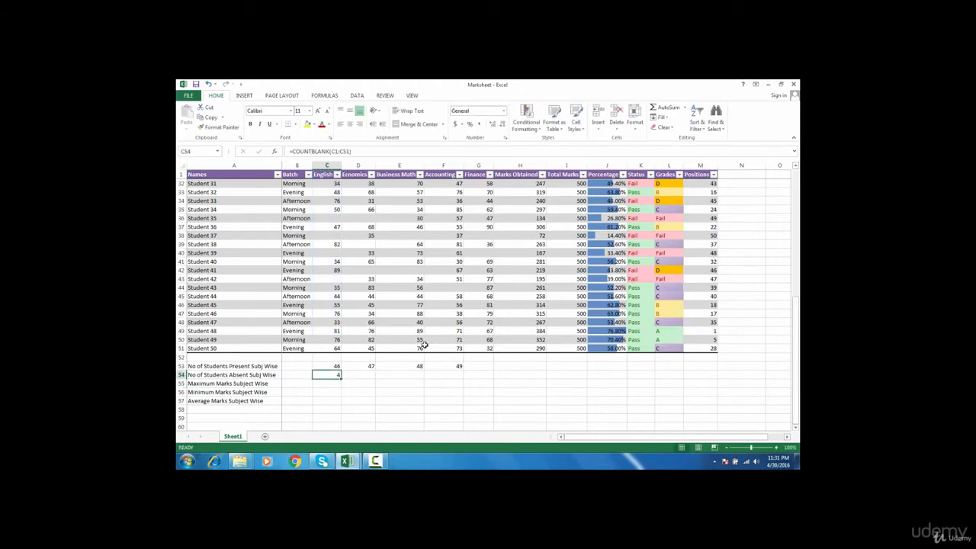
Fill the COUNTBLANK formula across C54:F54, giving absent counts 4, 3, 2 and 1
key("shift+Right")
key("shift+Right")
key("shift+Right")
key("shift+Right")
key("shift+Left")
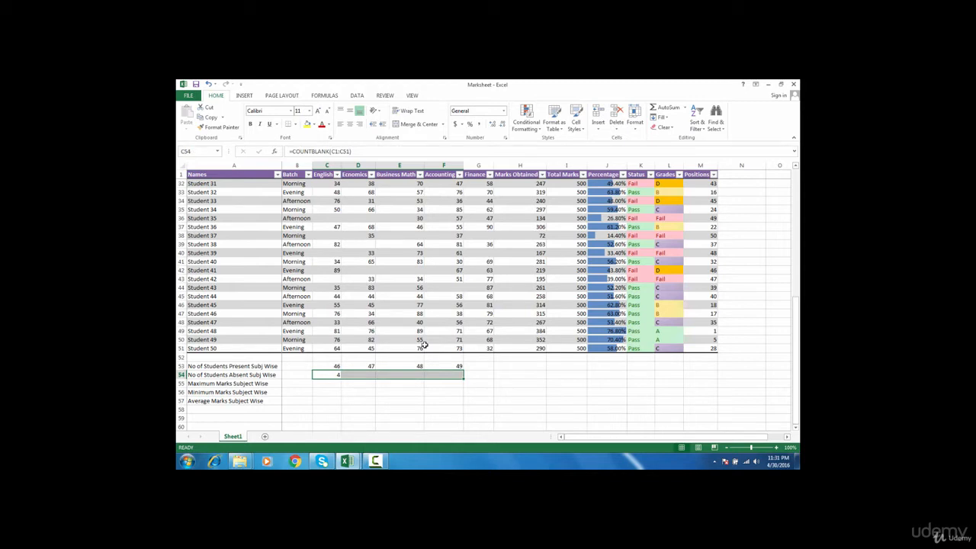
key("ctrl+r")
key("Down")
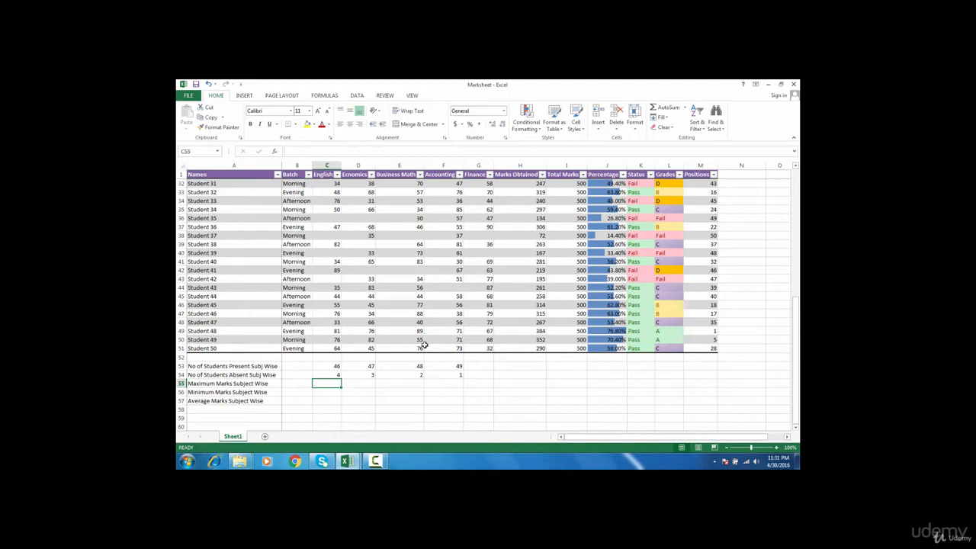
Enter =MAX(C1:C51) in C55 and fill it across C55:F55, showing 90, 86, 89 and 90
type("=max")
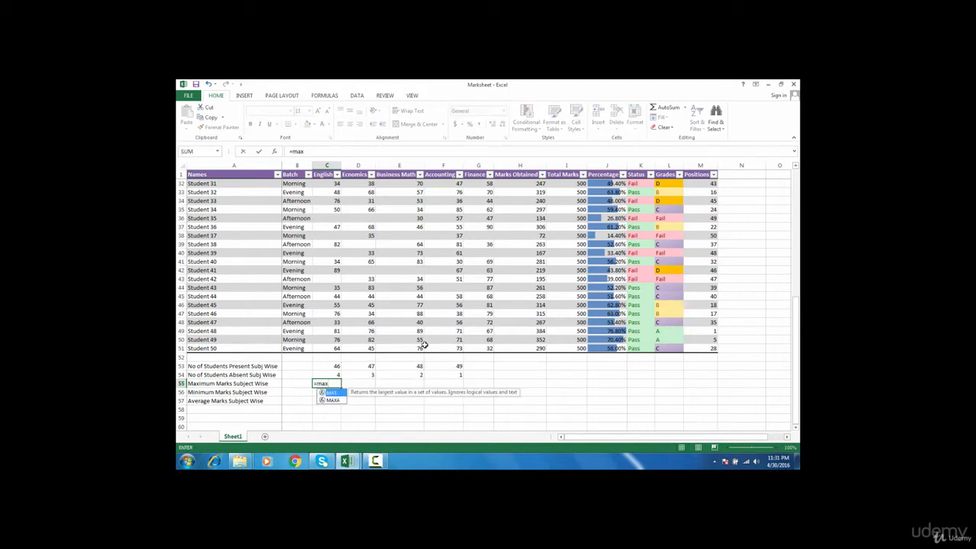
key("Tab")
key("Up")
key("Up")
key("Up")
key("Up")
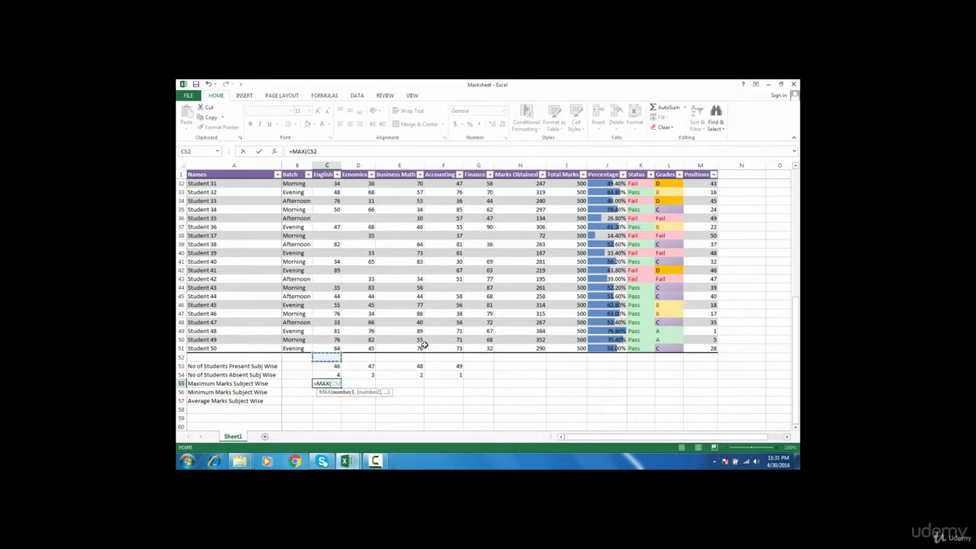
key("ctrl+shift+Up")
key("ctrl+shift+Up")
key("ctrl+shift+Up")
key("ctrl+shift+Up")
key("ctrl+shift+Up")
key("ctrl+shift+Up")
key("ctrl+shift+Up")
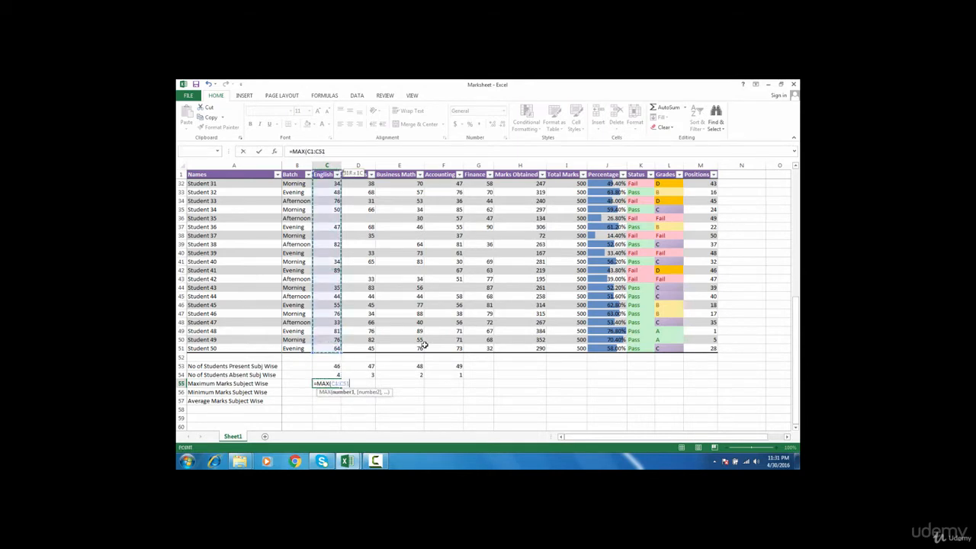
key("Return")
key("Up")
key("Right")
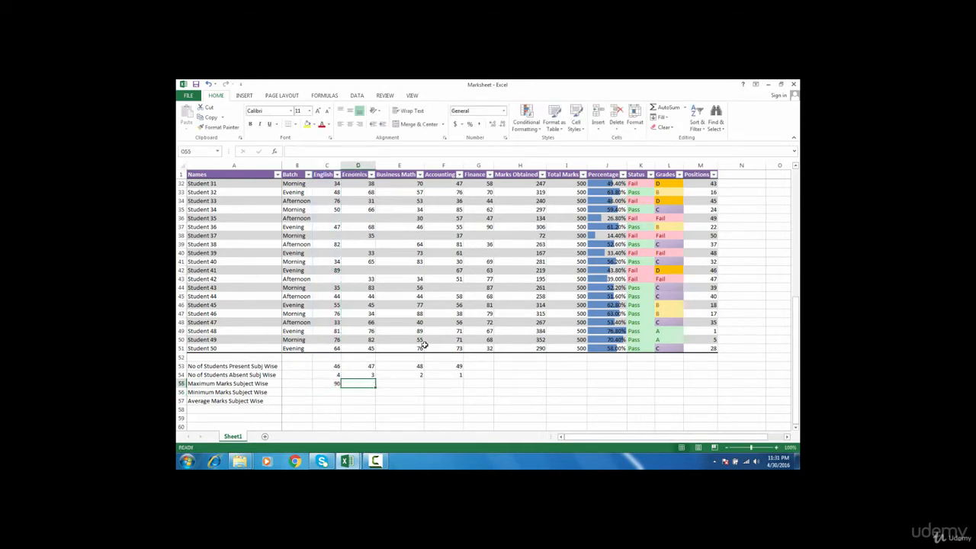
key("Left")
key("shift+Right")
key("shift+Right")
key("shift+Right")
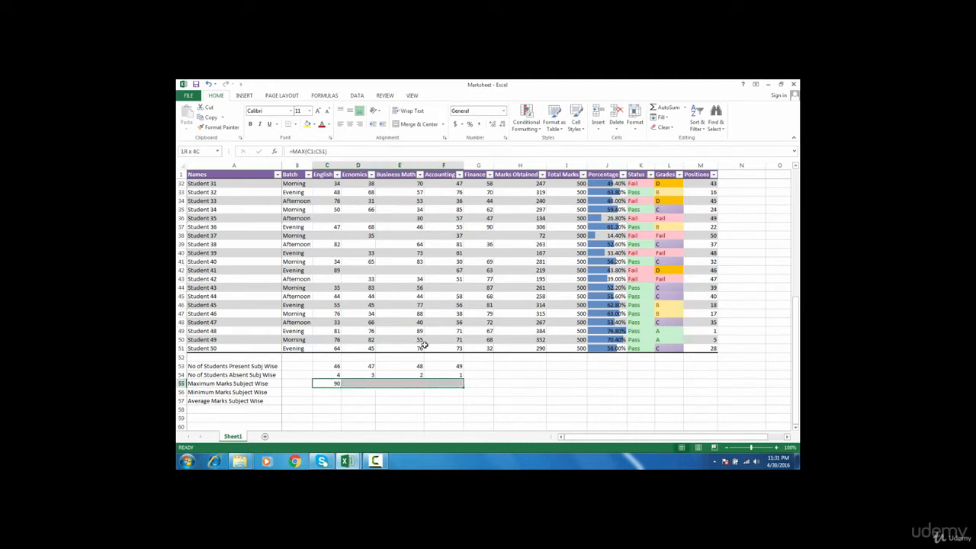
key("ctrl+r")
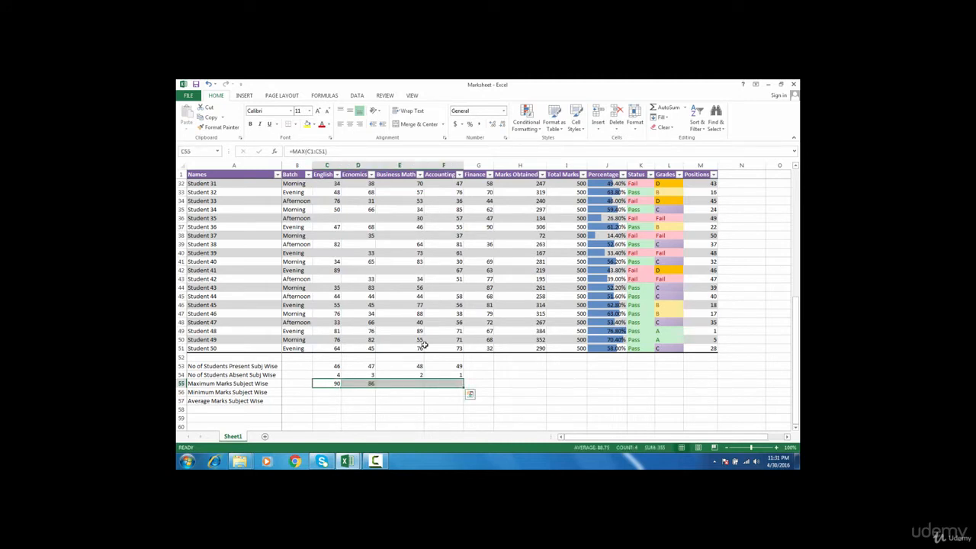
key("Down")
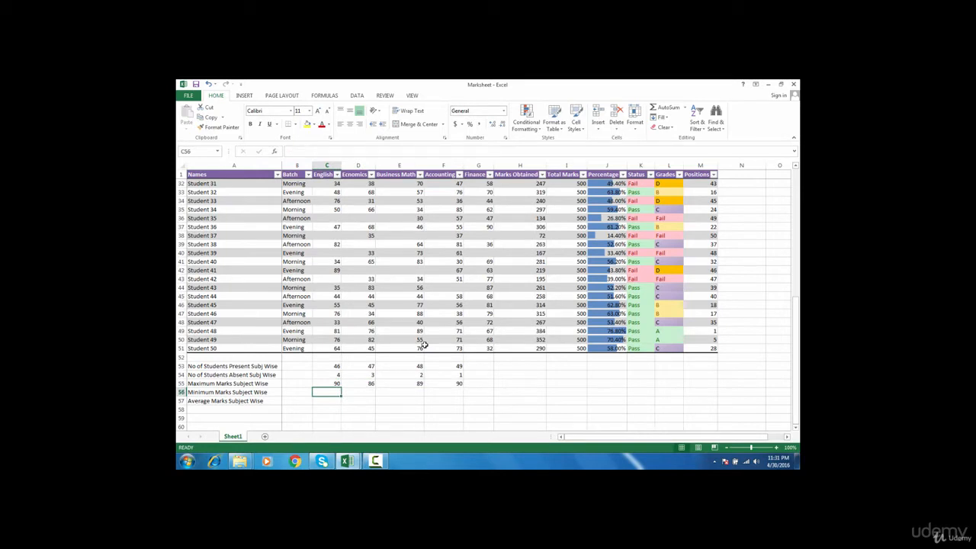
Enter =MIN(C1:C51) in C56 and fill it across C56:F56, showing 33, 31, 30 and 30
type("=MIN")
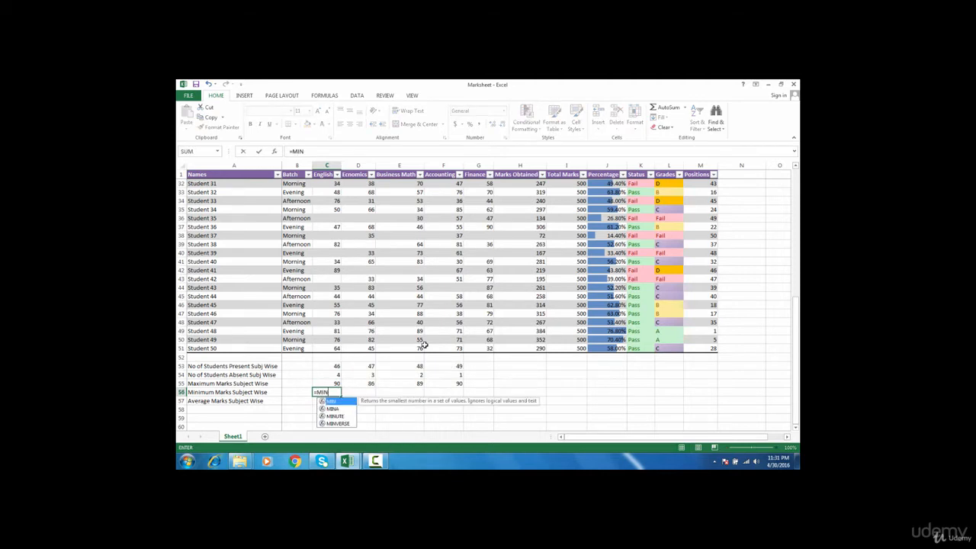
type("(")
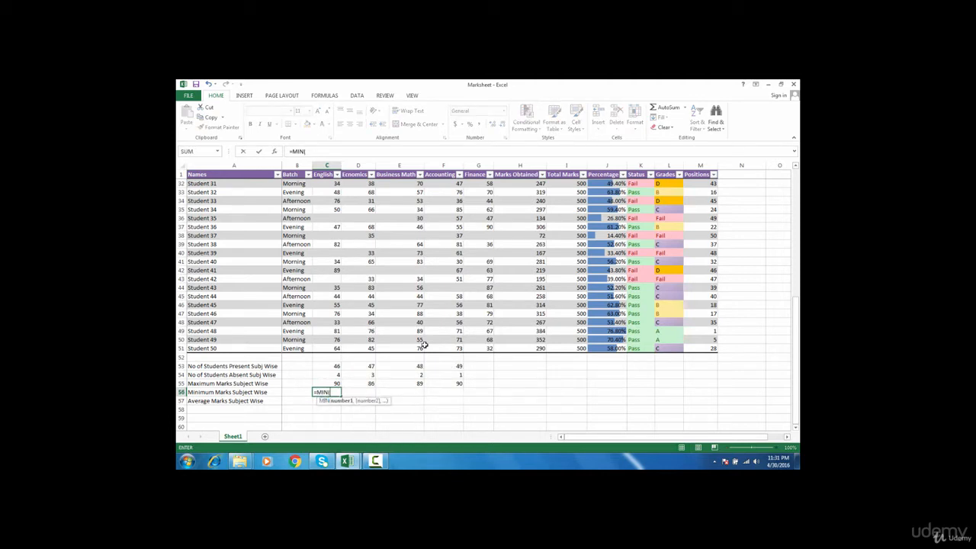
key("Up")
key("Up")
key("Up")
key("Up")
key("Up")
key("ctrl+shift+Up")
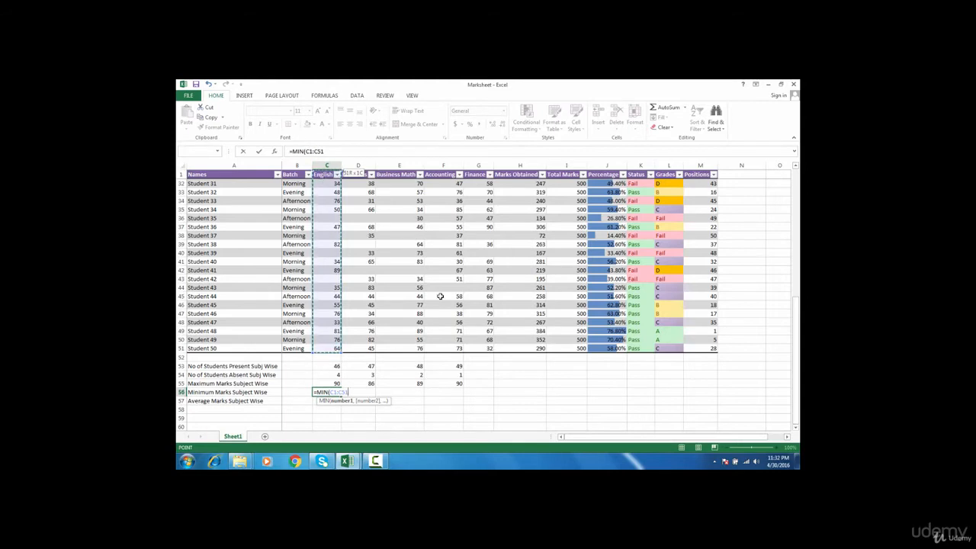
key("Return")
key("Up")
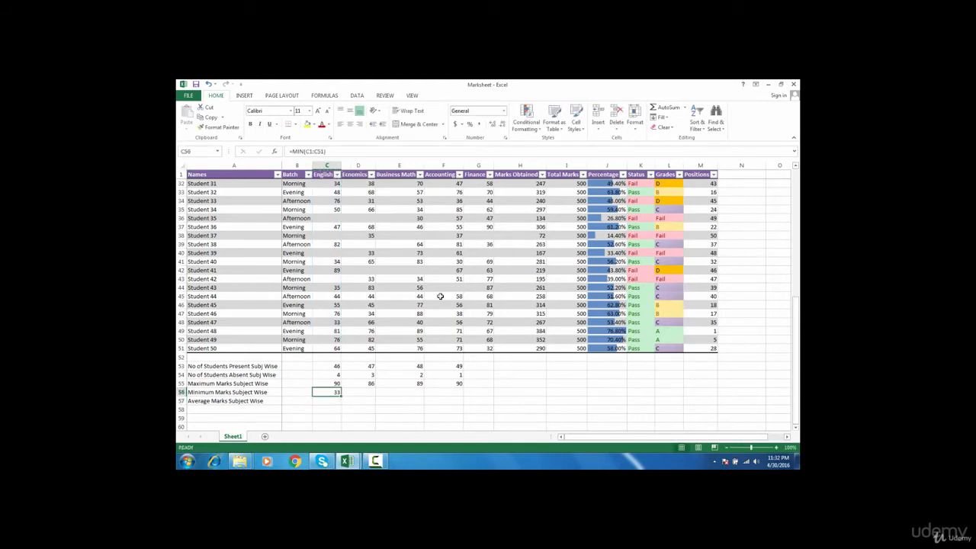
key("shift+Right")
key("shift+Right")
key("shift+Right")
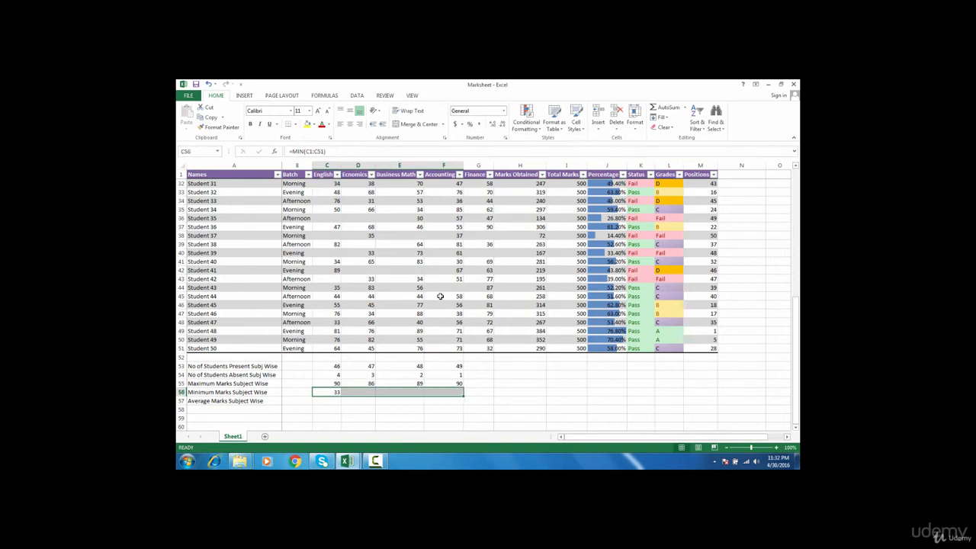
key("ctrl+r")
key("Down")
key("Left")
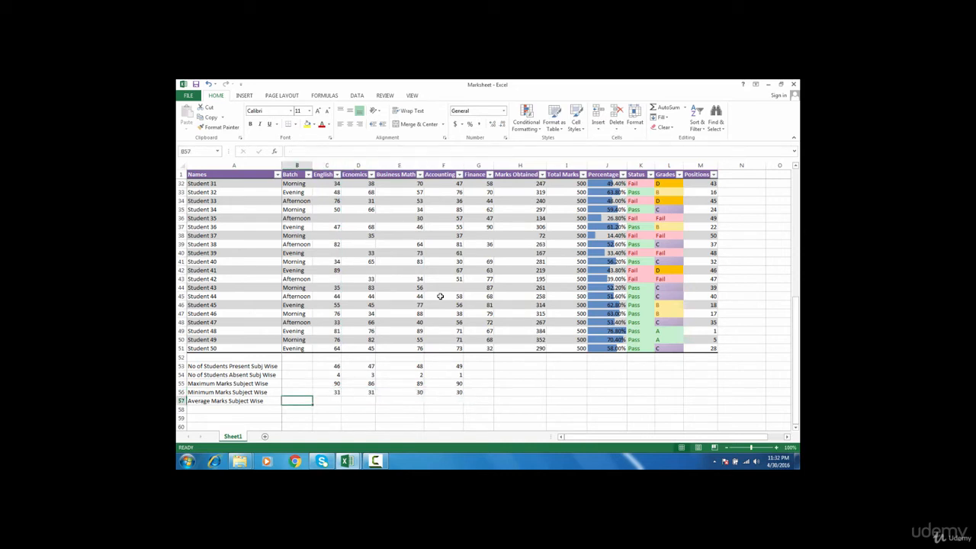
Enter =AVERAGE(C1:C51) in C57 and fill it across C57:F57, from 60.65217 to 58.04081633
key("Right")
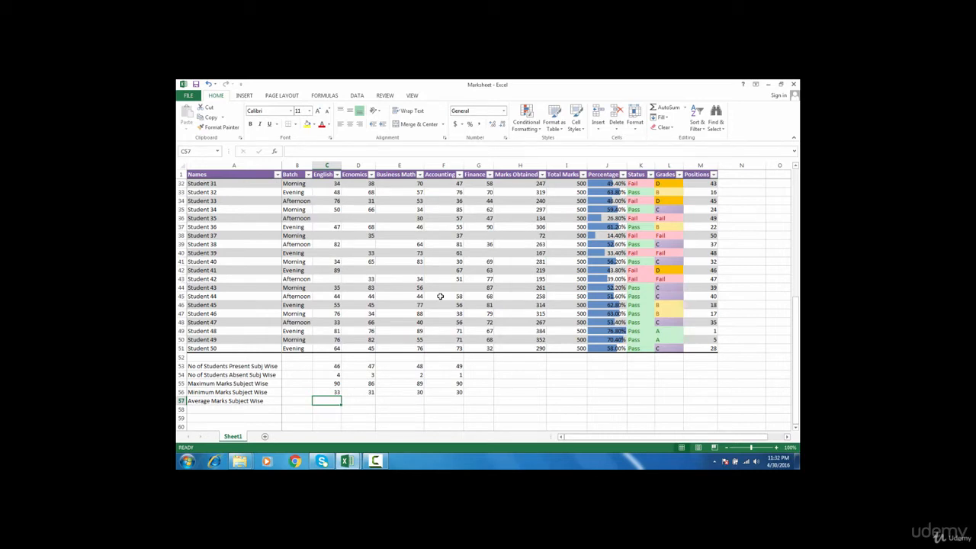
type("=")
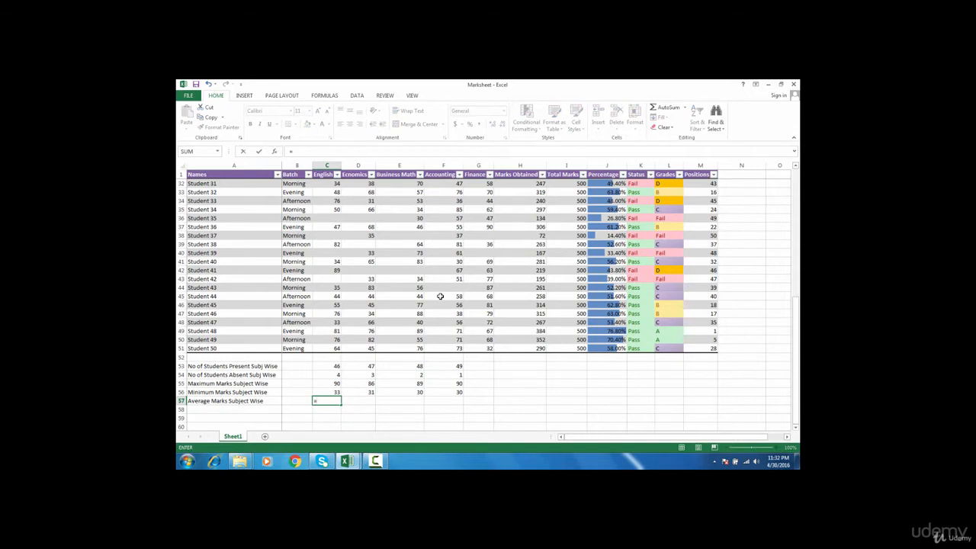
type("aver")
key("Tab")
key("Up")
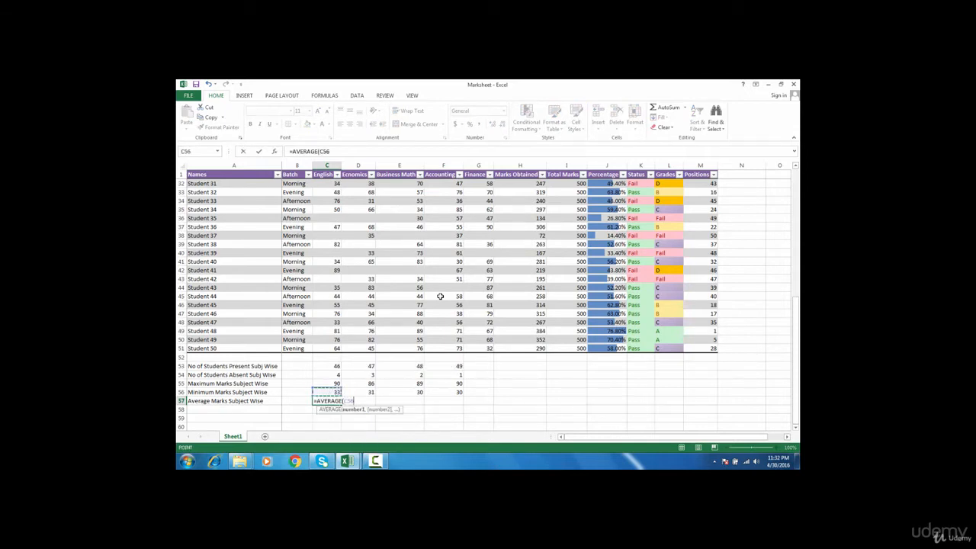
key("Up")
key("Up")
key("Up")
key("Up")
key("Up")
key("ctrl+shift+Up")
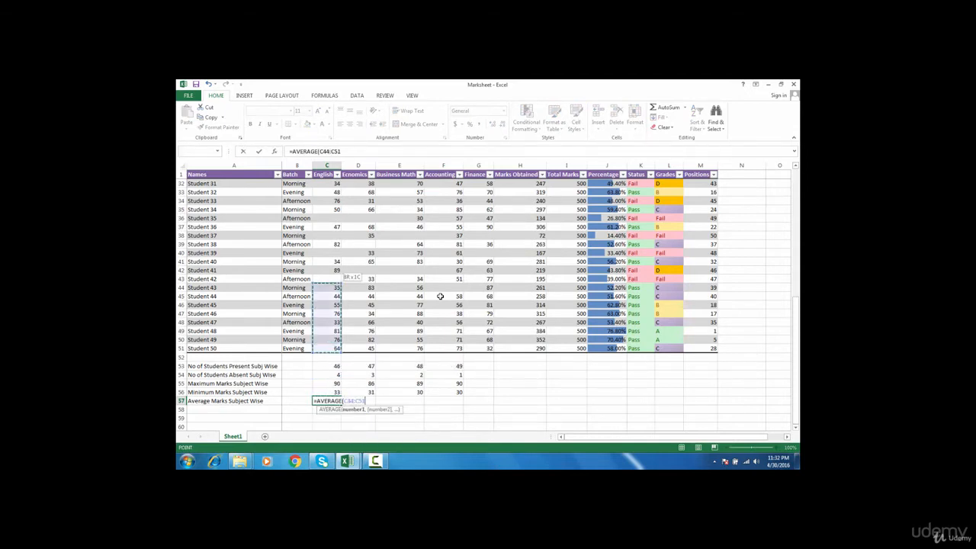
key("ctrl+shift+Up")
key("ctrl+shift+Up")
key("ctrl+shift+Up")
key("ctrl+shift+Up")
key("Return")
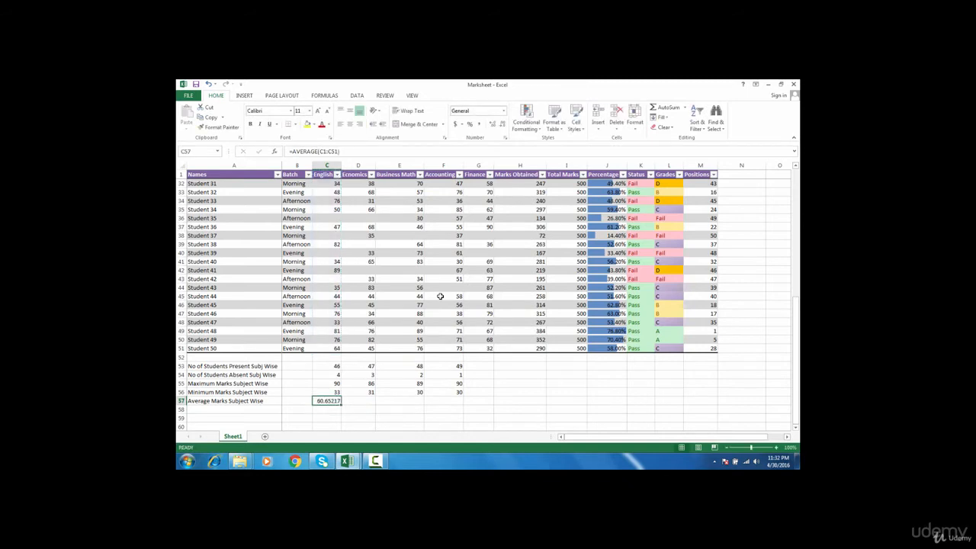
key("shift+Right")
key("shift+Right")
key("shift+Right")
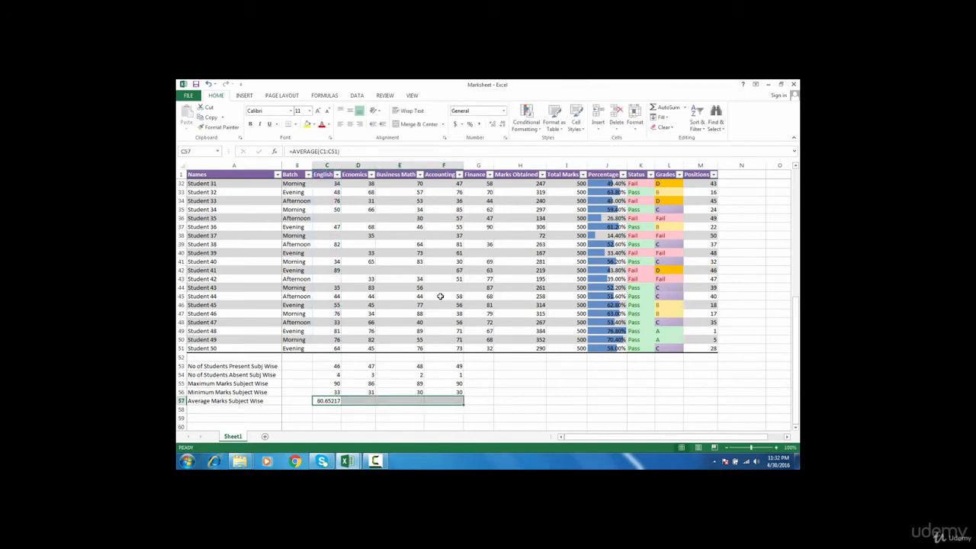
key("ctrl+r")
key("Down")
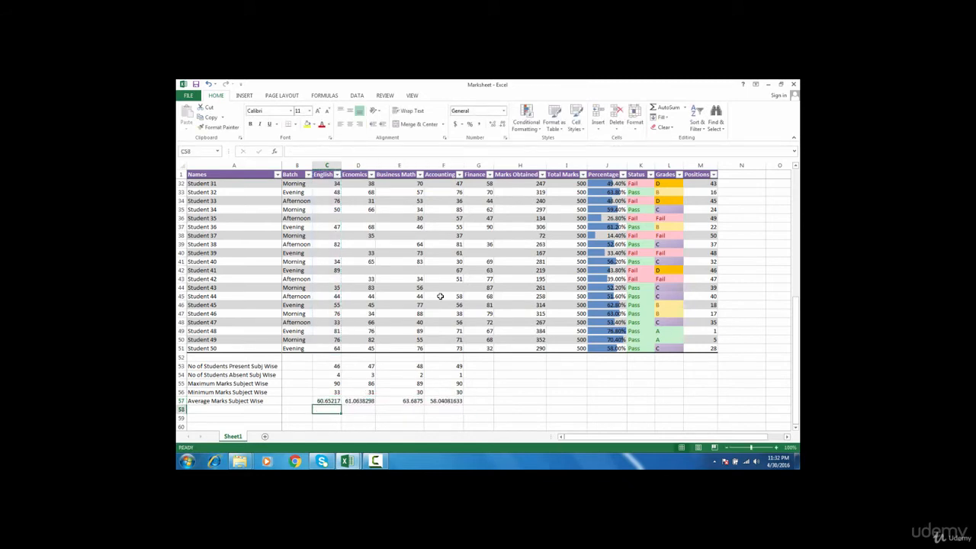
key("Left")
key("Left")
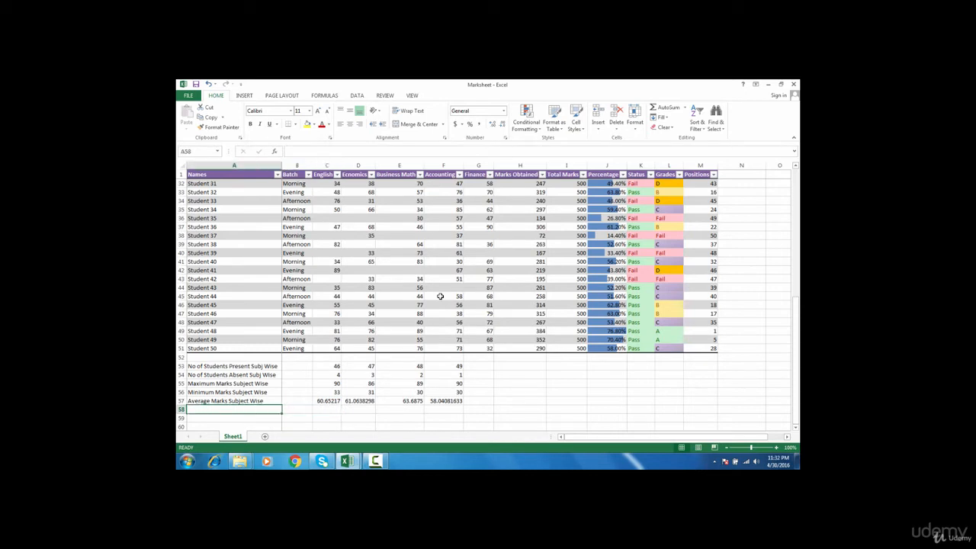
key("Up")
key("Up")
key("Up")
key("Up")
key("Up")
key("Up")
key("Down")
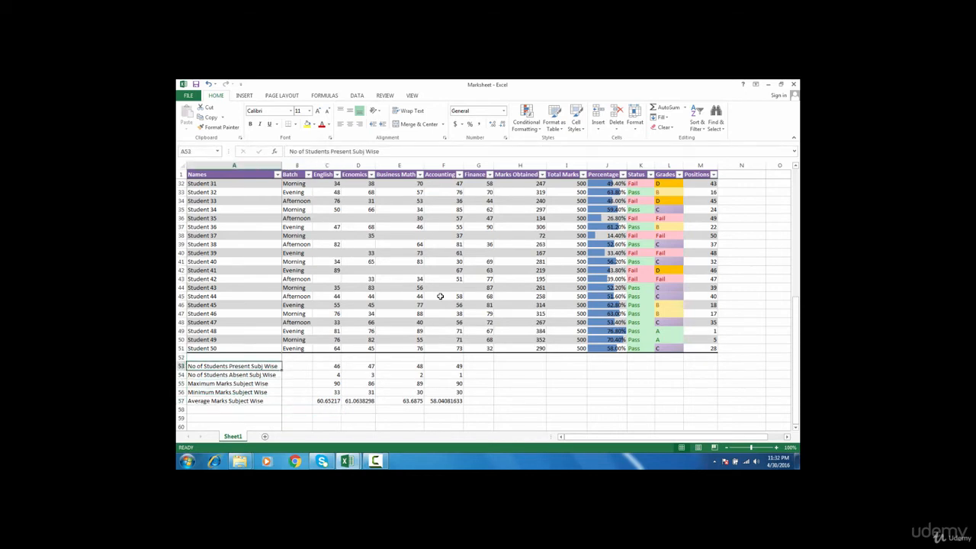
Delete one Business Math mark and two Accounting marks from the table
key("Right")
key("Right")
key("Up")
key("Up")
key("Up")
key("Up")
key("Up")
key("Up")
key("Up")
key("Up")
key("Up")
key("Up")
key("Up")
key("Up")
key("Up")
key("Up")
key("Up")
key("Up")
key("Up")
key("Up")
key("Up")
key("Up")
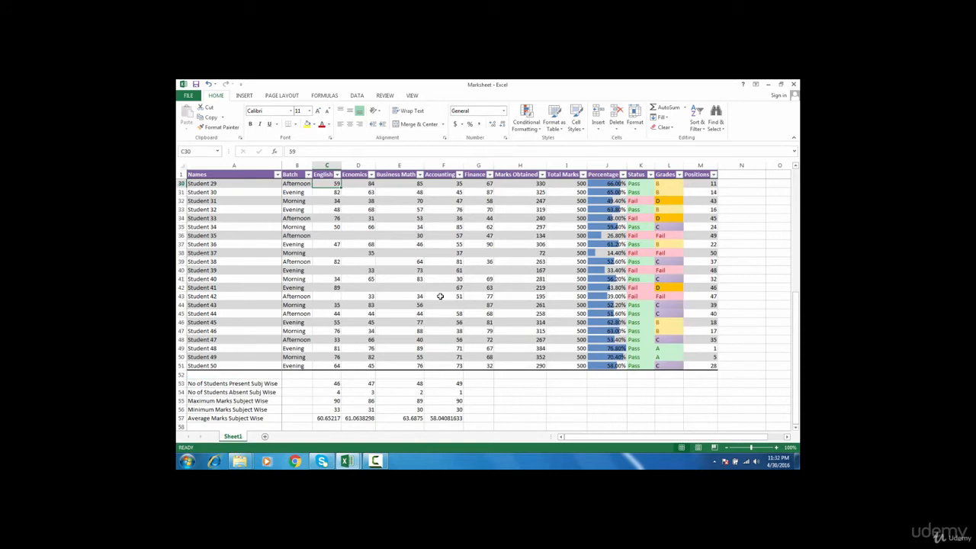
left_click(417, 287)
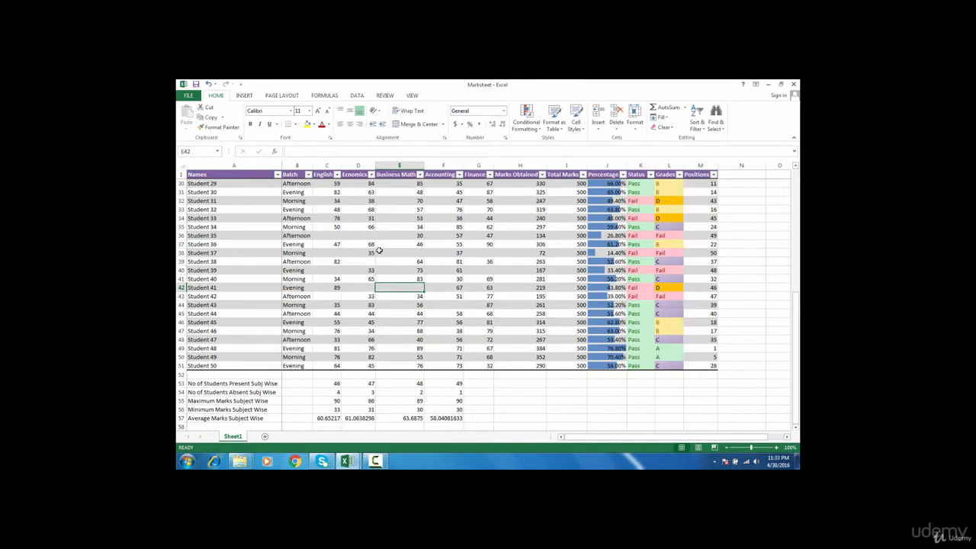
left_click(420, 235)
key("Delete")
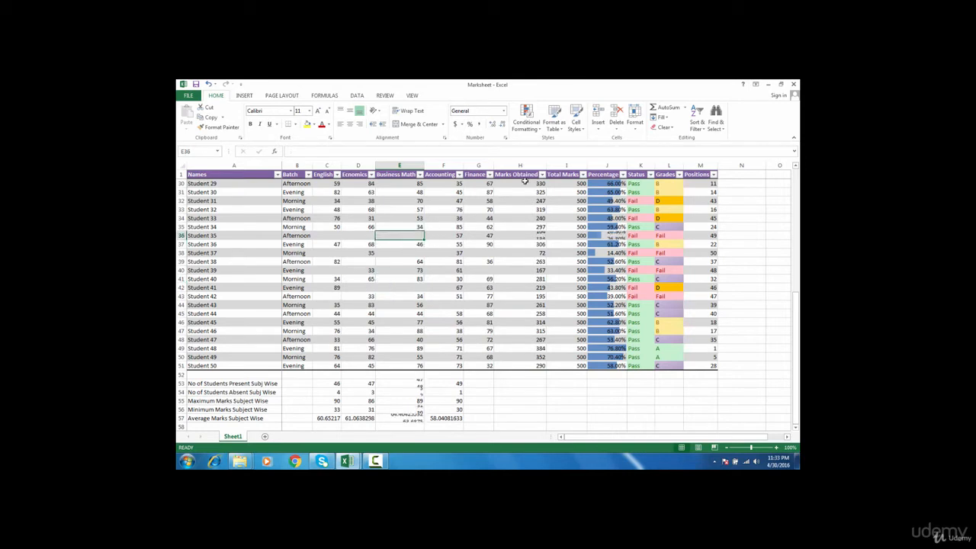
left_click(457, 218)
left_click_drag(456, 200, 455, 209)
key("Delete")
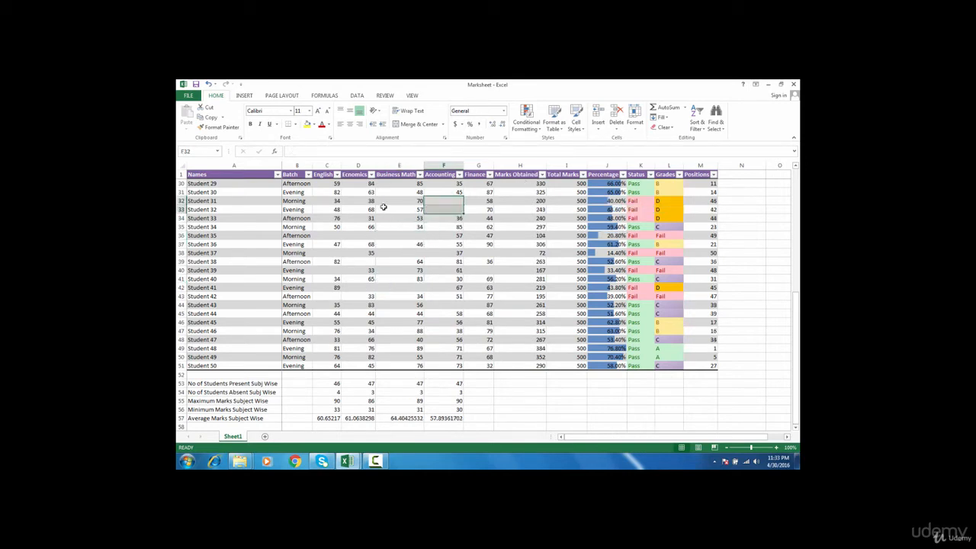
Delete two English marks so absent counts read 6, 3, 3 and 3
left_click_drag(340, 193, 340, 202)
key("Delete")
left_click(460, 201)
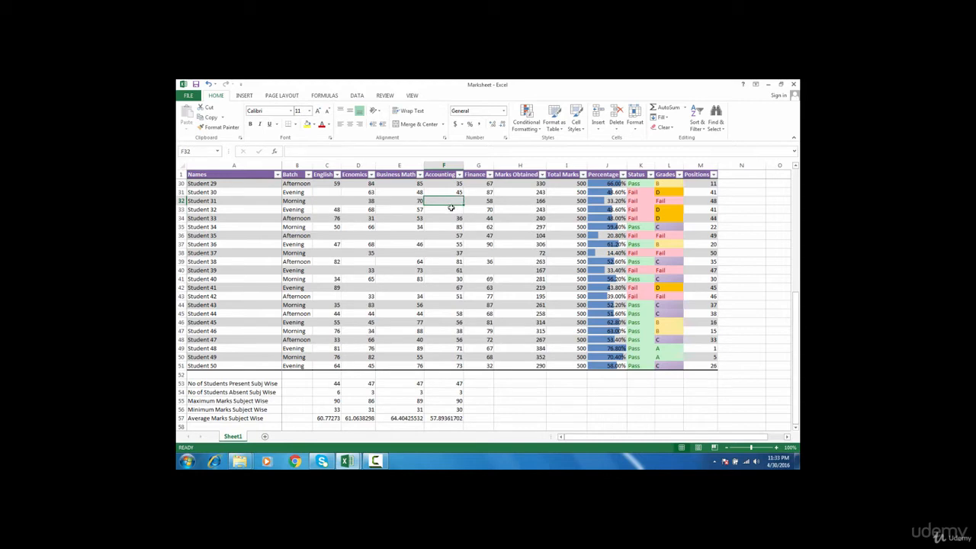
left_click(450, 208)
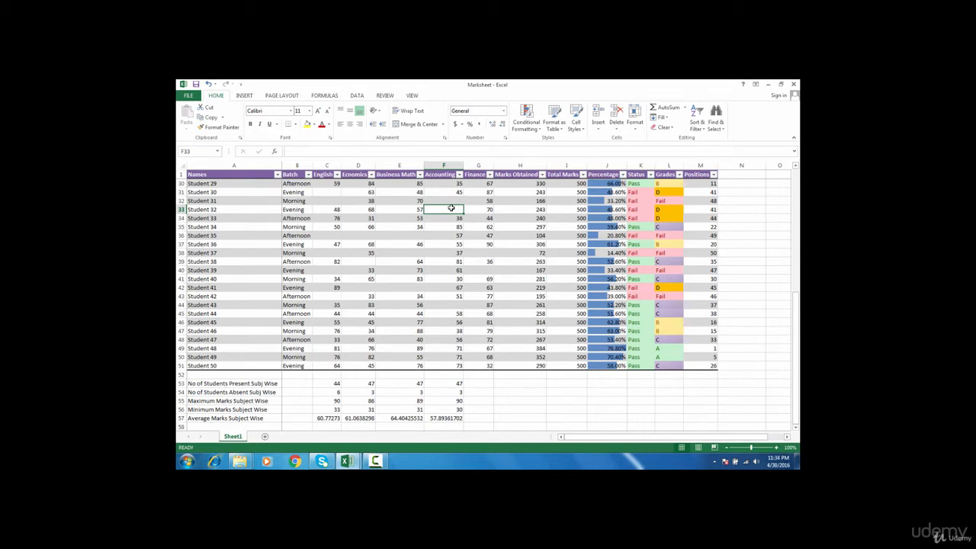
key("ctrl+f")
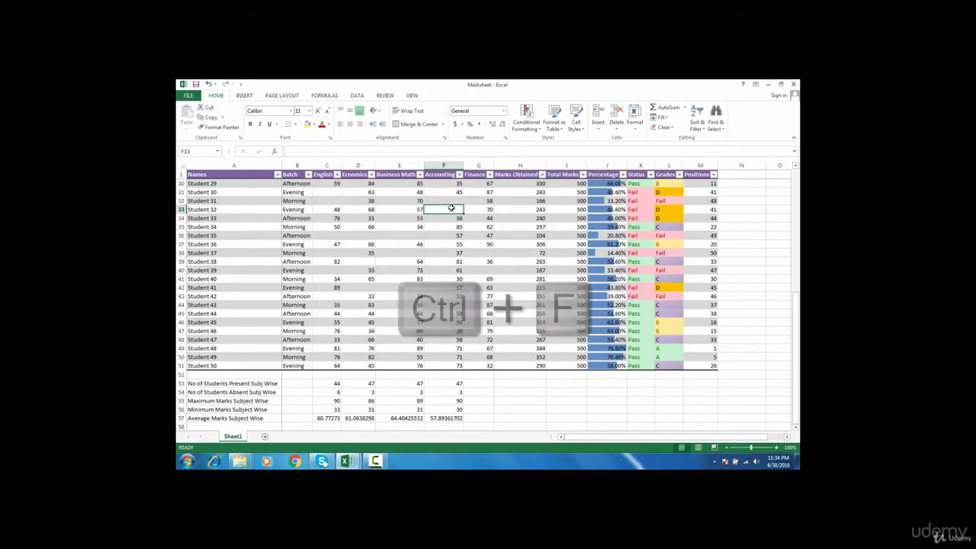
left_click(324, 175)
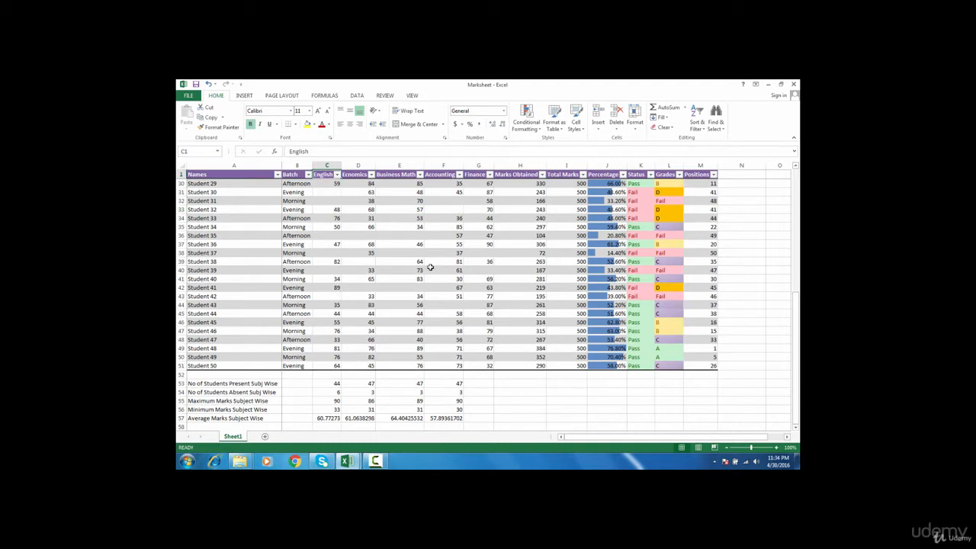
Replace every blank cell in C1:G51 with A using Replace All, making 17 replacements
key("shift+Right")
key("shift+Right")
key("shift+Right")
key("shift+Right")
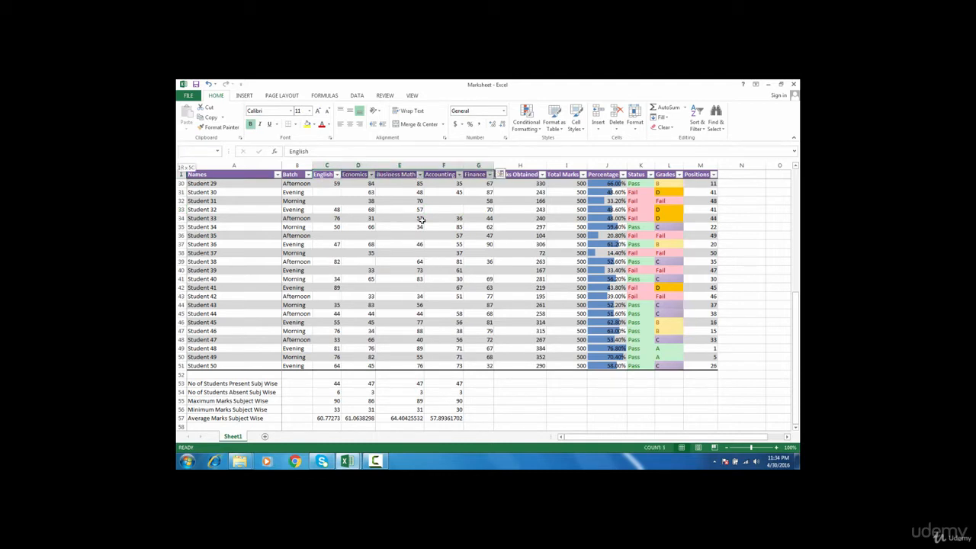
key("shift+Down")
key("shift+Down")
key("shift+Down")
key("shift+Down")
key("shift+Down")
key("shift+Down")
key("shift+Down")
key("shift+Down")
key("shift+Down")
key("shift+Down")
key("shift+Down")
key("shift+Down")
key("shift+Down")
key("shift+Down")
key("shift+Down")
key("shift+Down")
key("shift+Down")
key("shift+Down")
key("shift+Down")
key("shift+Down")
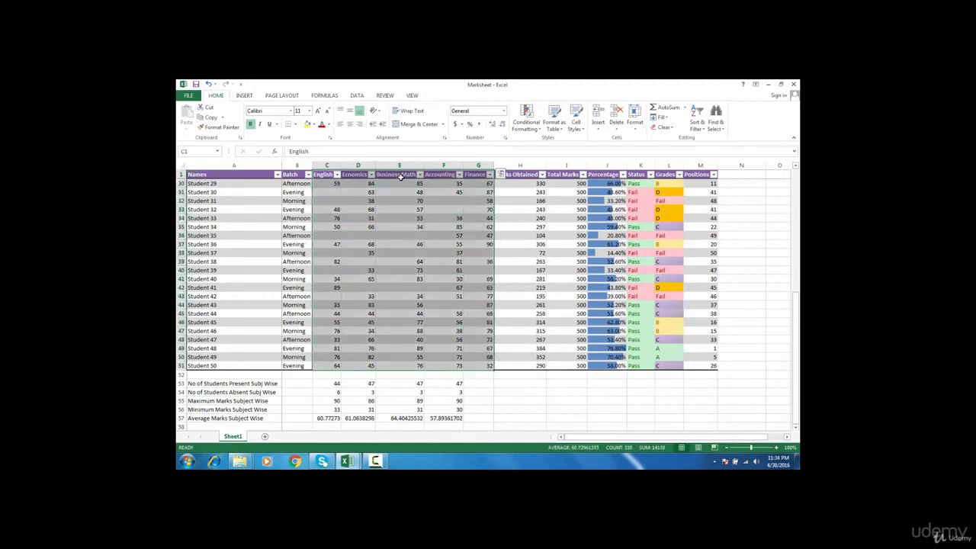
key("ctrl+f")
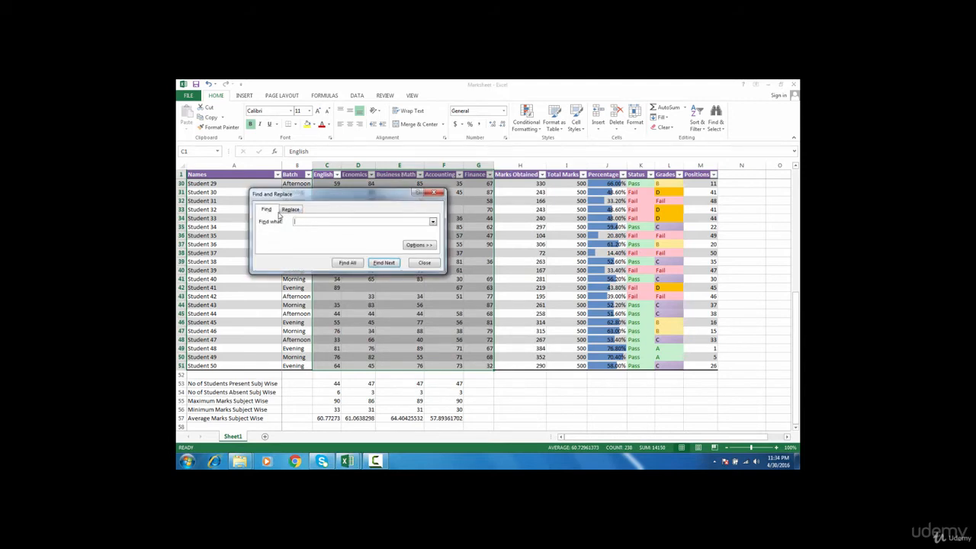
left_click(291, 214)
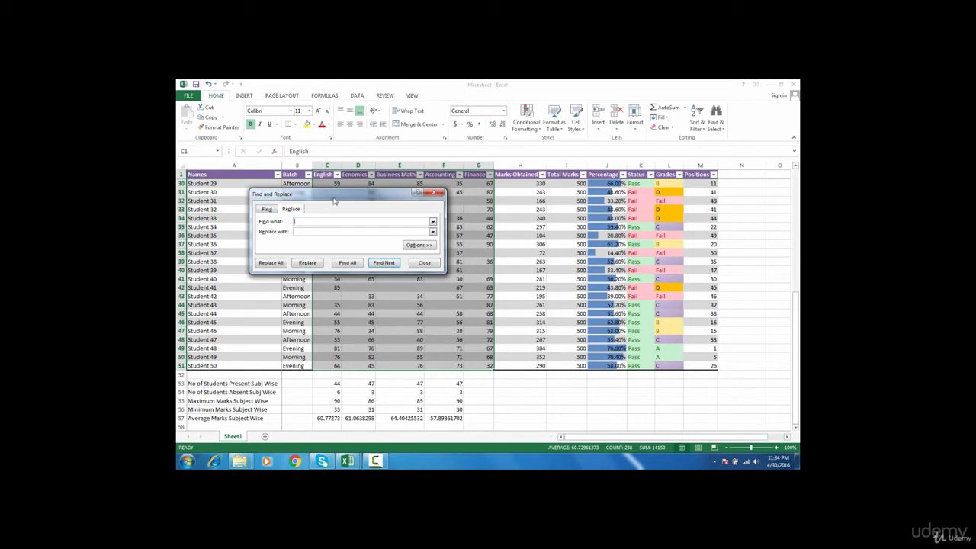
left_click_drag(333, 200, 573, 208)
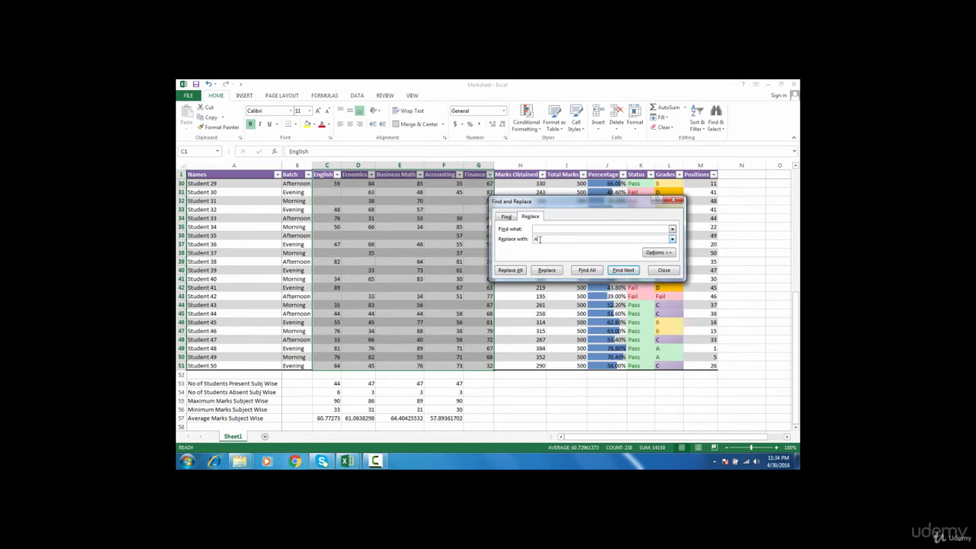
left_click(510, 271)
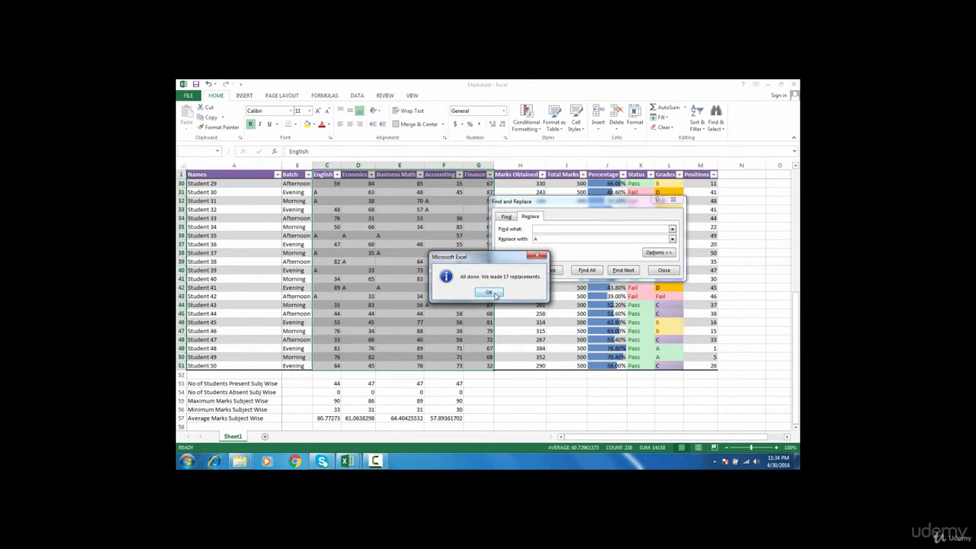
left_click(489, 293)
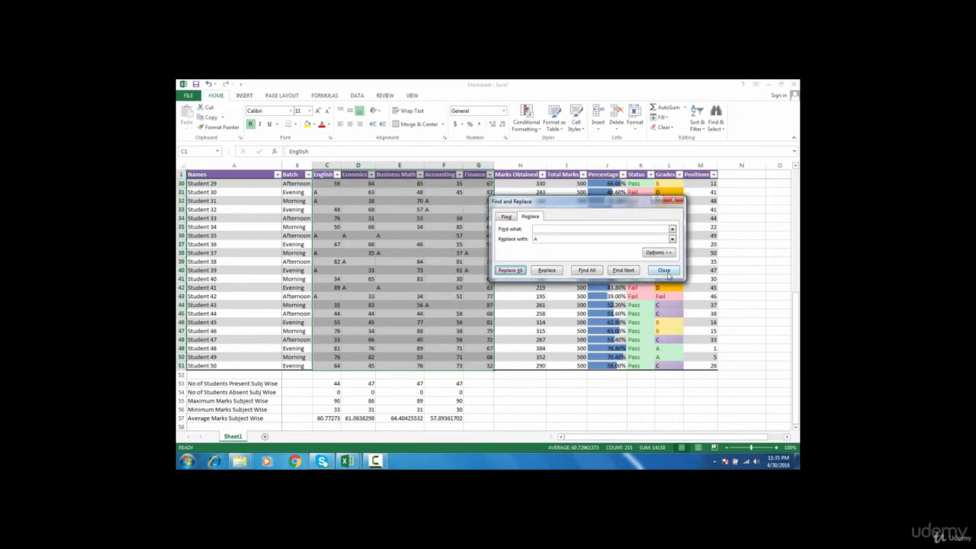
left_click(664, 271)
left_click(440, 321)
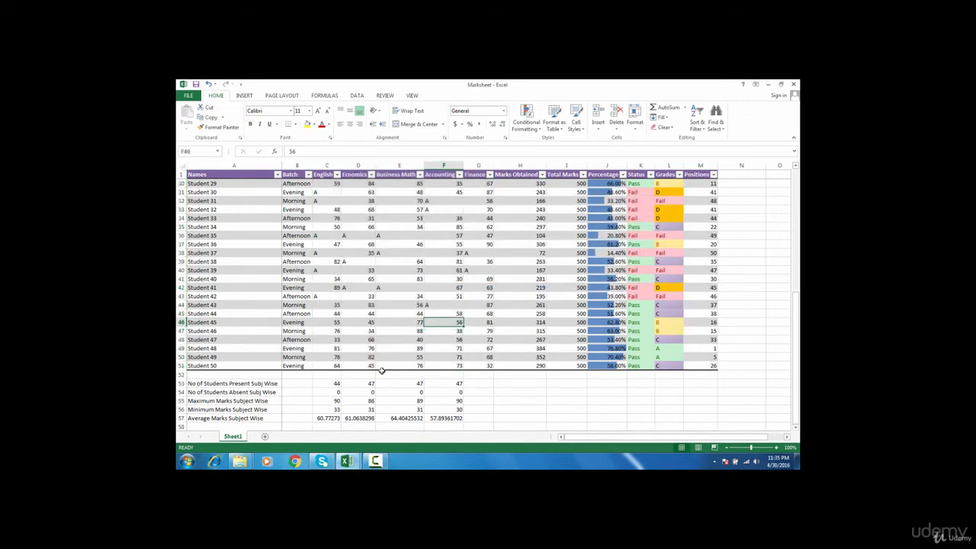
Centre-align the marks in C1:G51, numbers and absent 'A' entries alike
left_click_drag(320, 193, 329, 219)
left_click(335, 183)
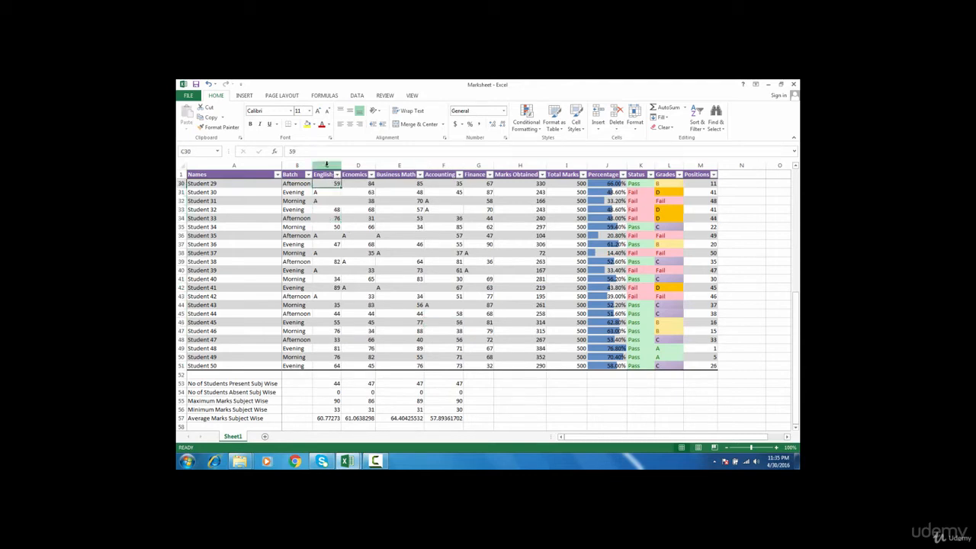
left_click(324, 174)
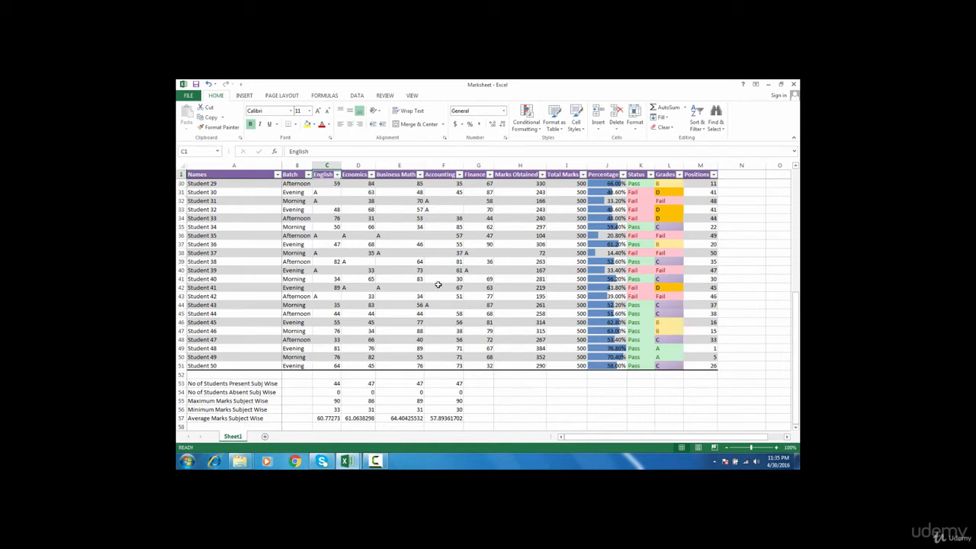
key("shift+Right")
key("shift+Right")
key("shift+Right")
key("shift+Right")
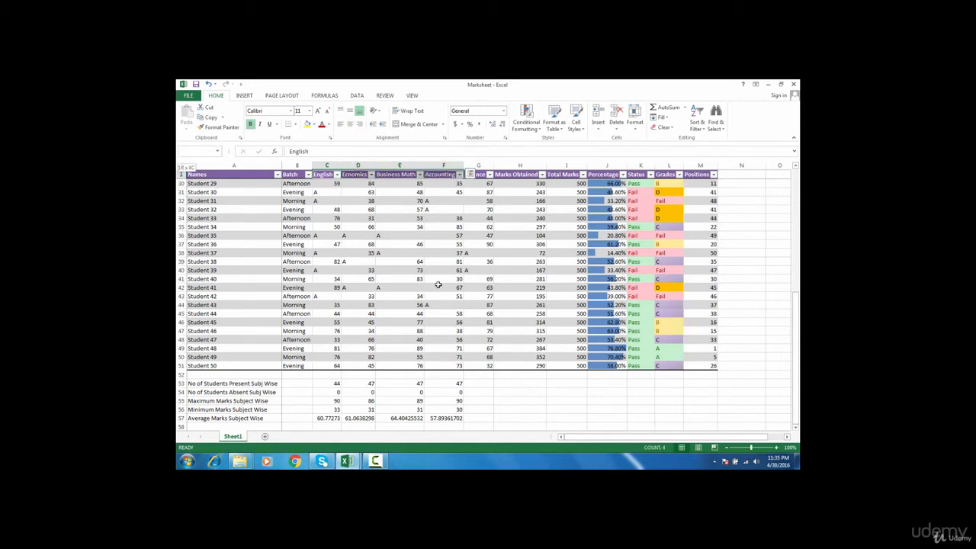
key("ctrl+shift+Down")
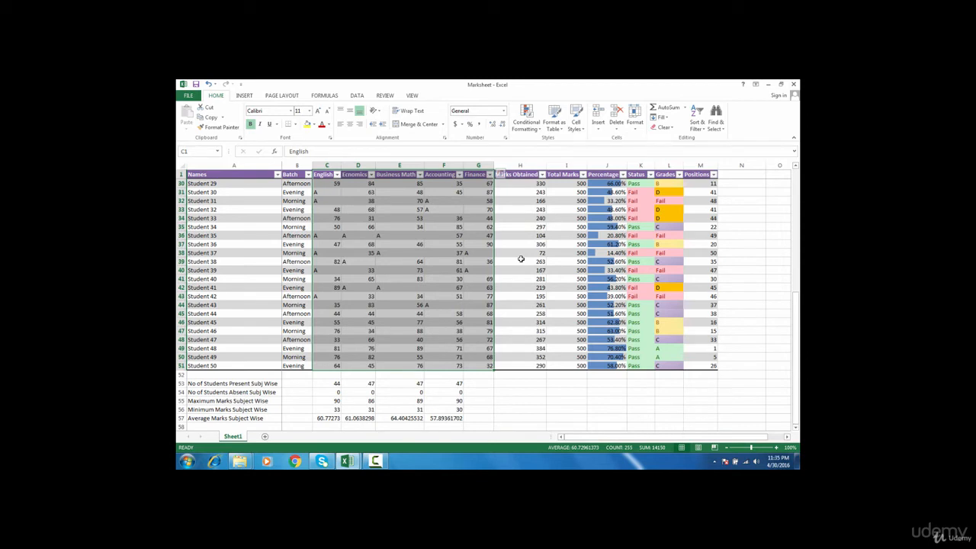
key("alt")
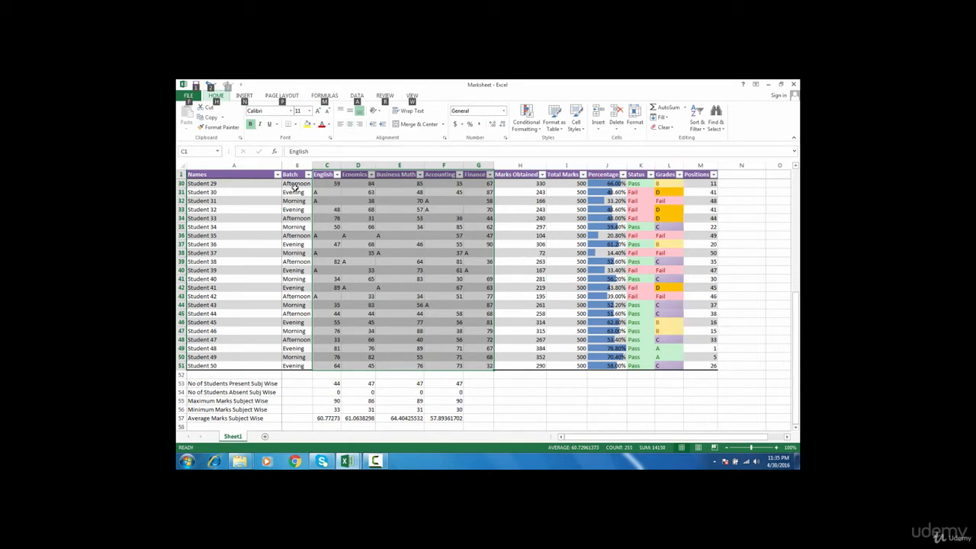
key("h")
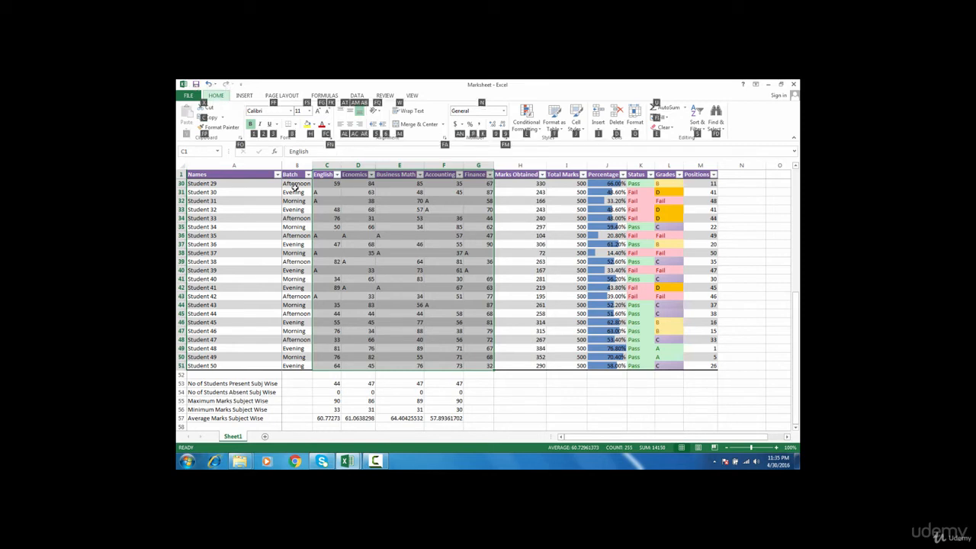
key("a")
key("c")
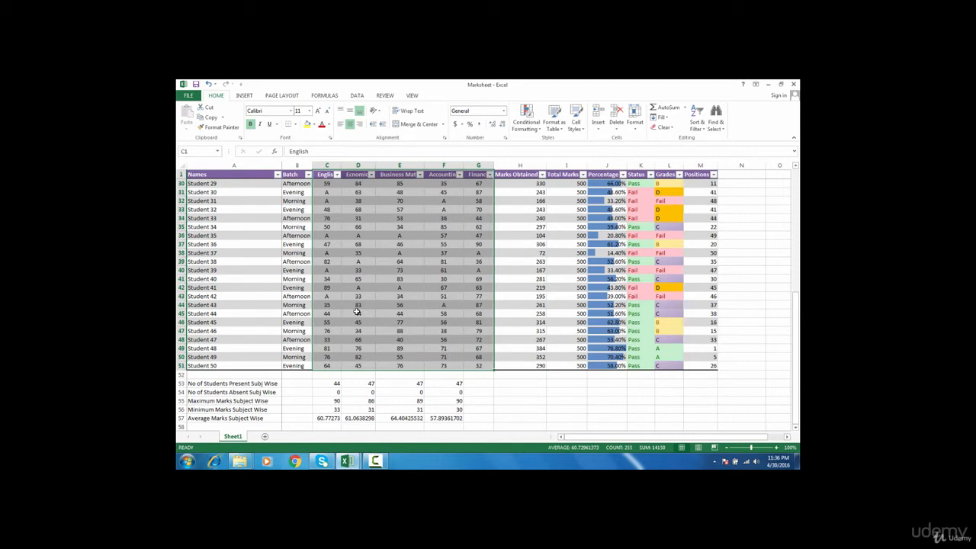
left_click(342, 399)
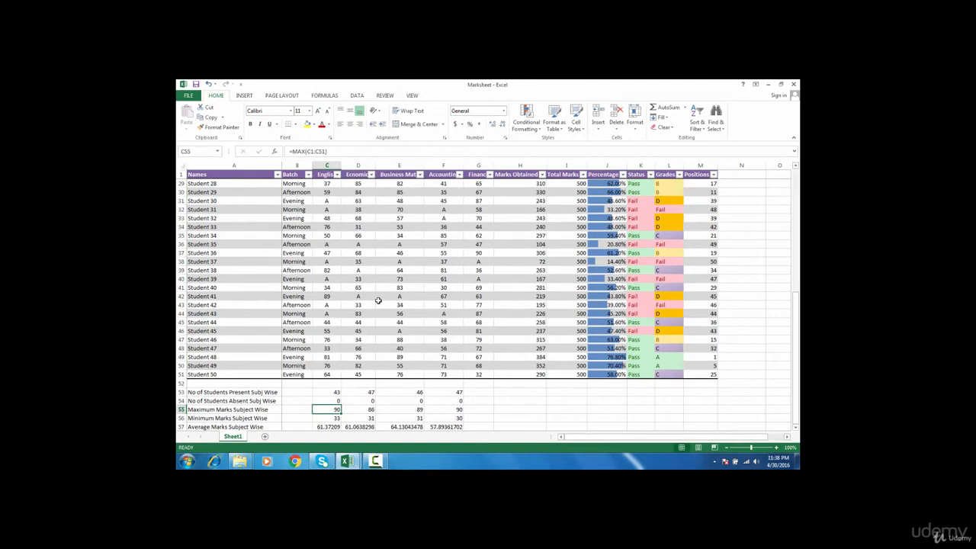
Inspect the absent 'A' marks and C54's erroring formula, then delete it so C54 is empty
left_click(330, 244)
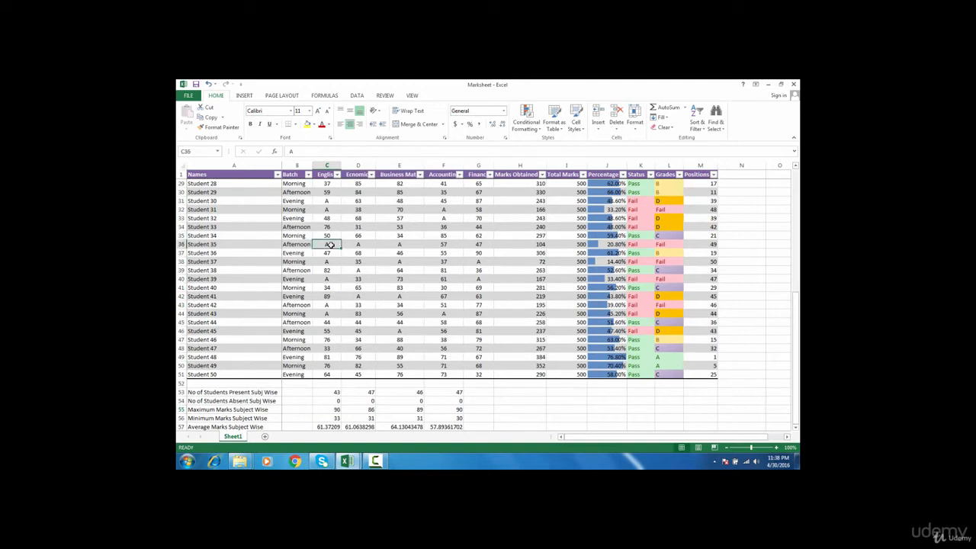
left_click(357, 244)
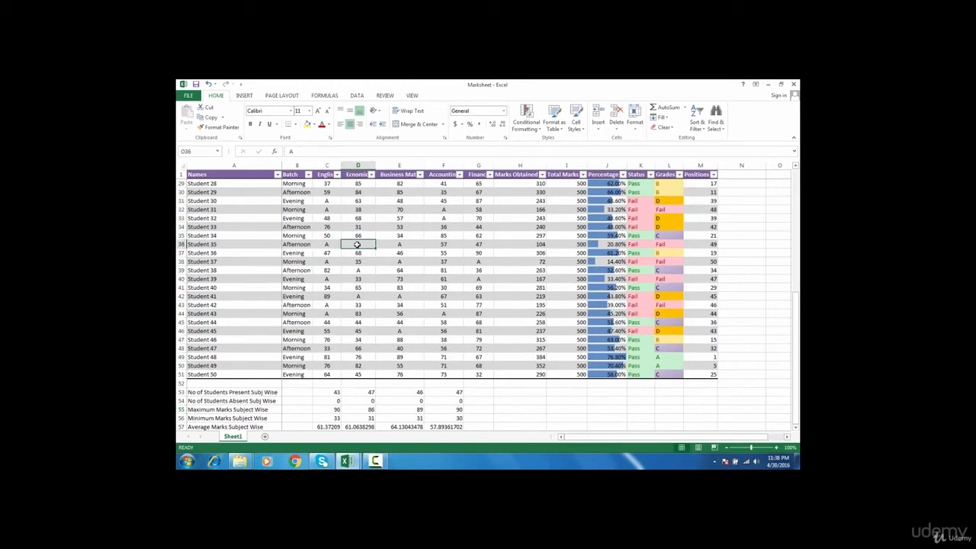
left_click(254, 400)
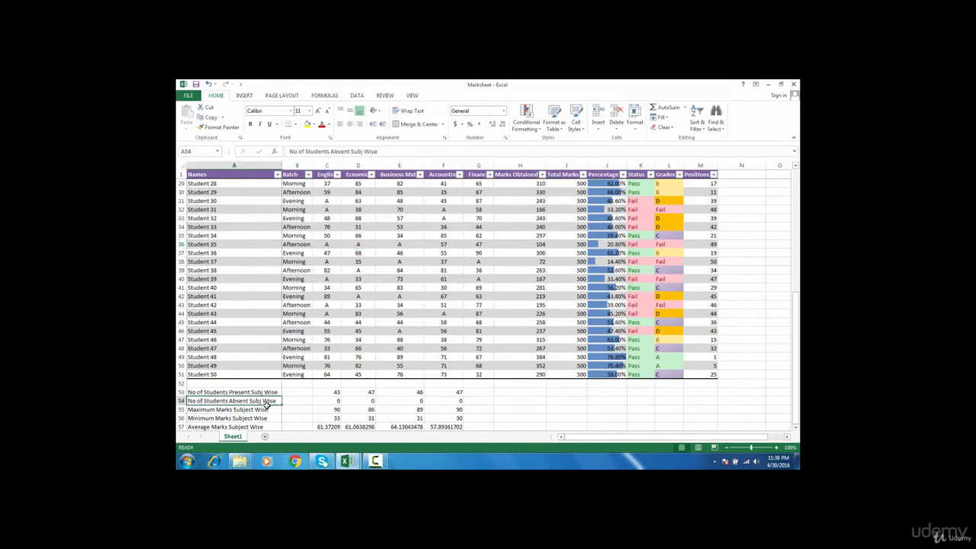
double_click(331, 401)
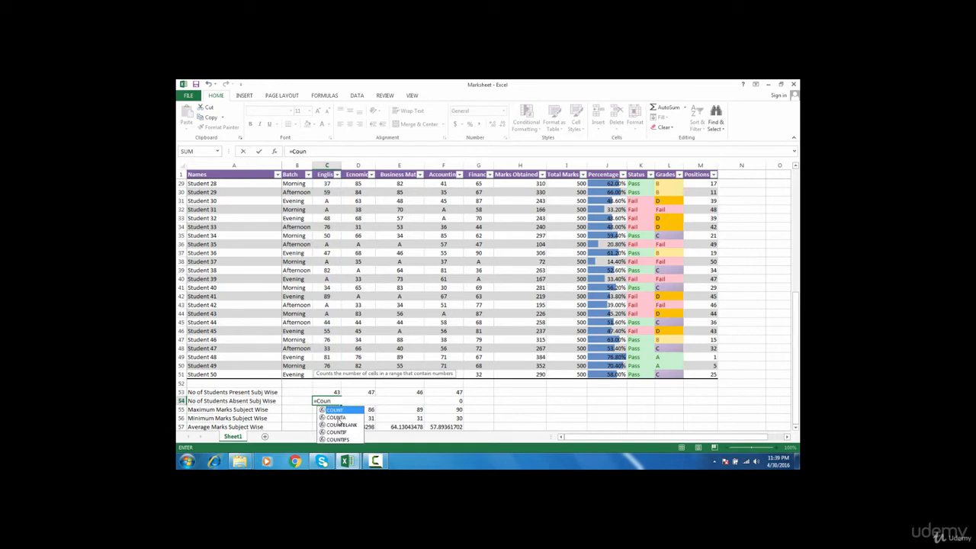
key("Escape")
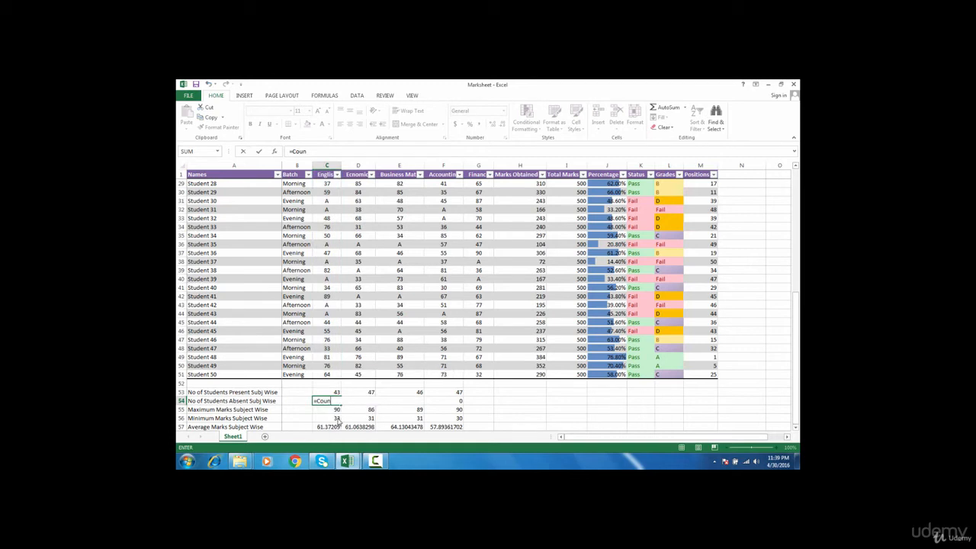
left_click(335, 261)
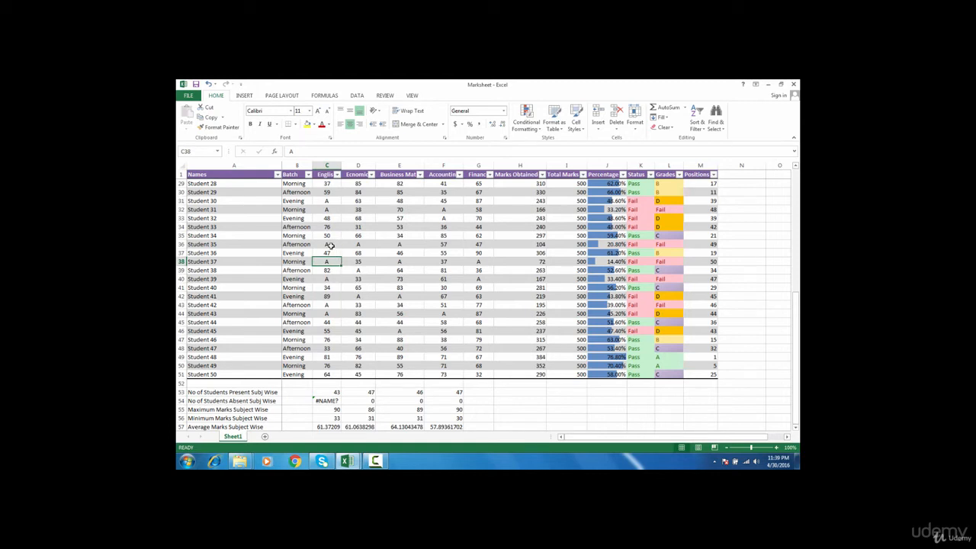
left_click(332, 245)
left_click(332, 201)
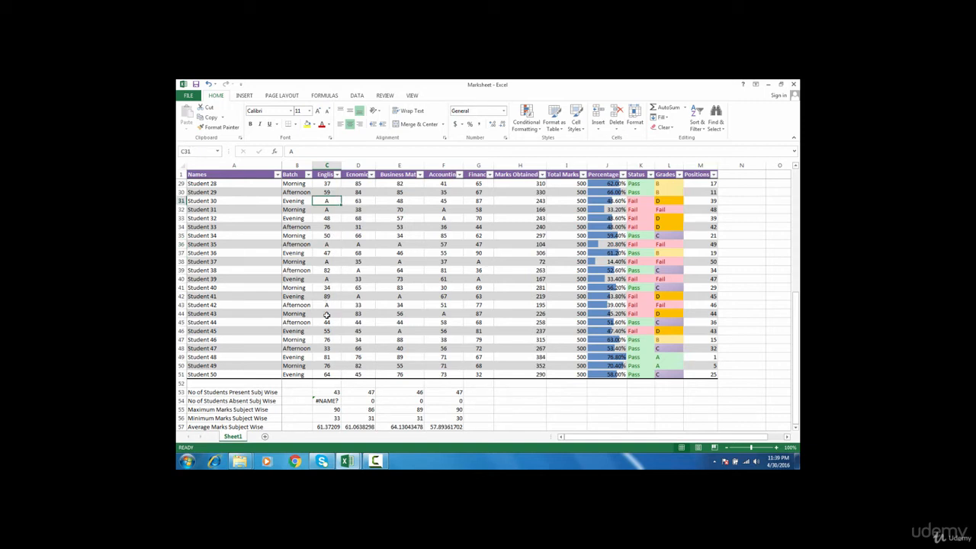
left_click(330, 401)
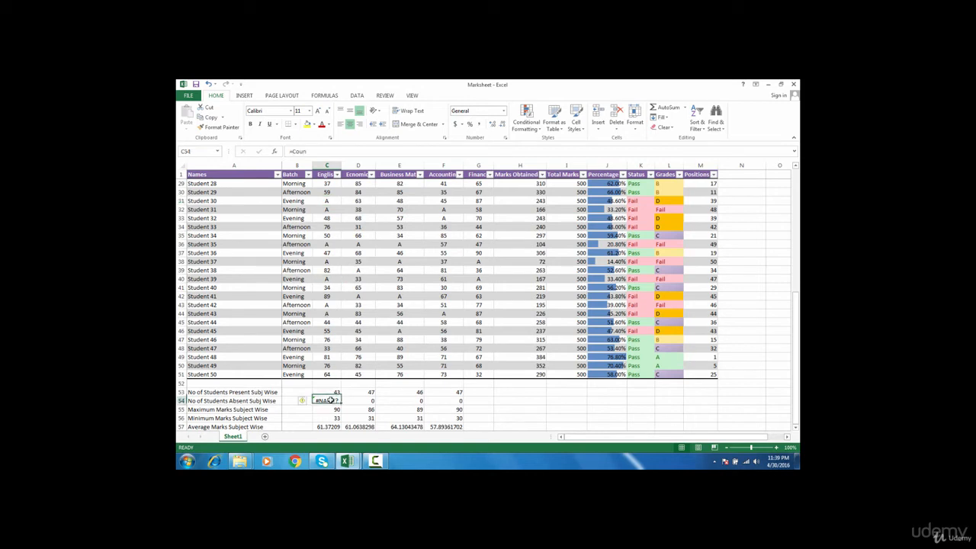
key("Delete")
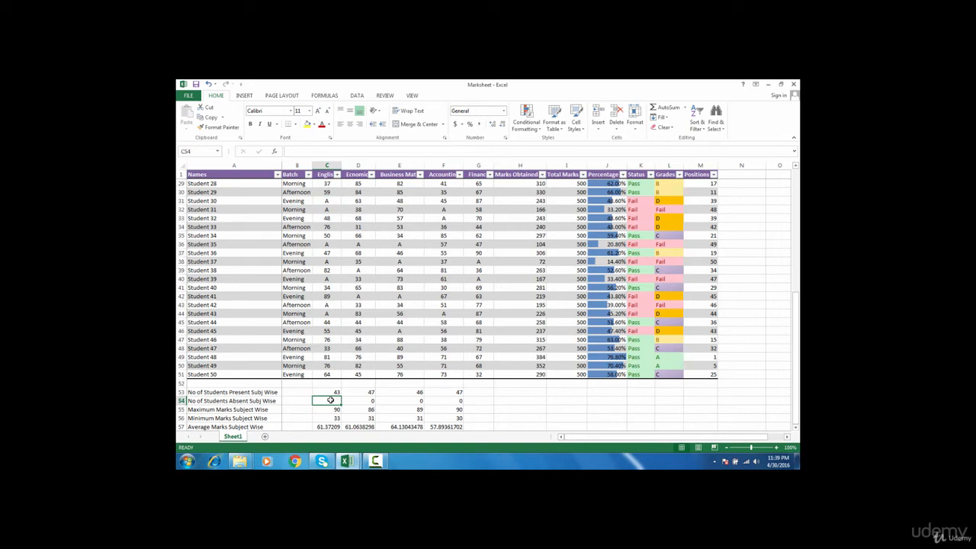
Enter =COUNTIF(C1:C51,"A") in C54 and fill it across to F54
type("=coun")
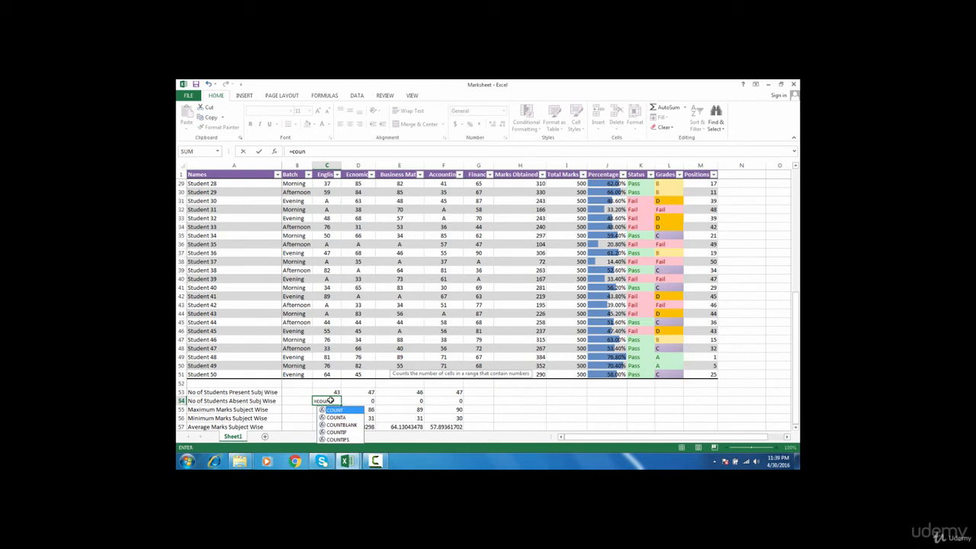
left_click(335, 433)
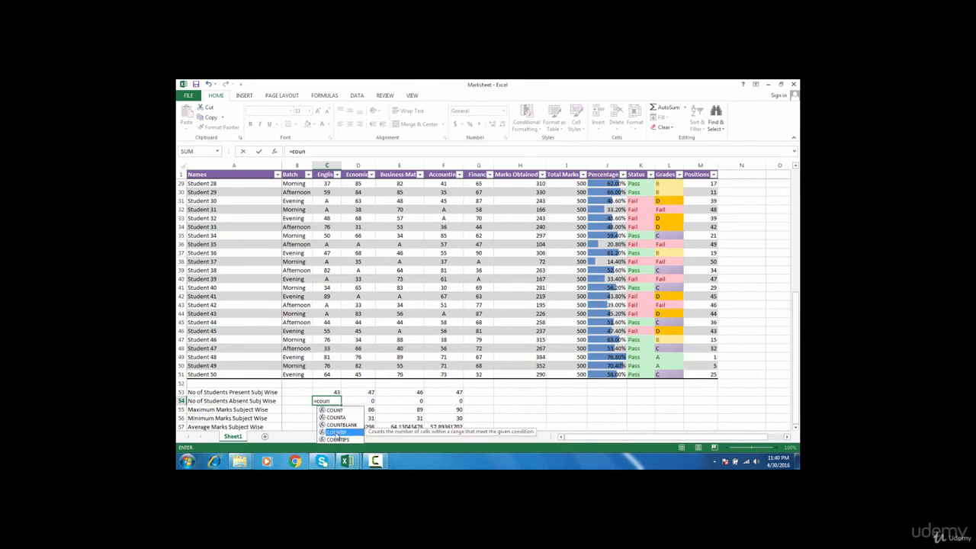
key("Tab")
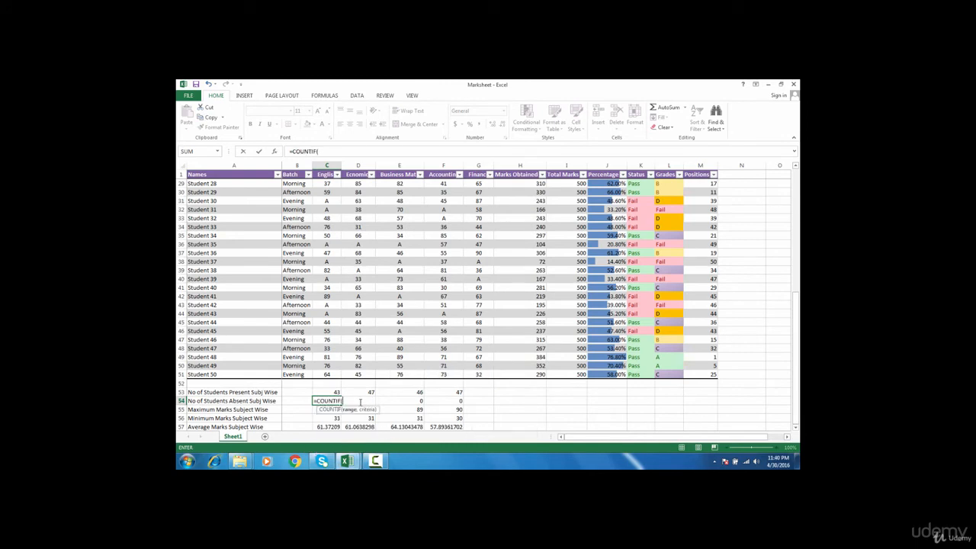
left_click(330, 375)
key("ctrl+shift+Up")
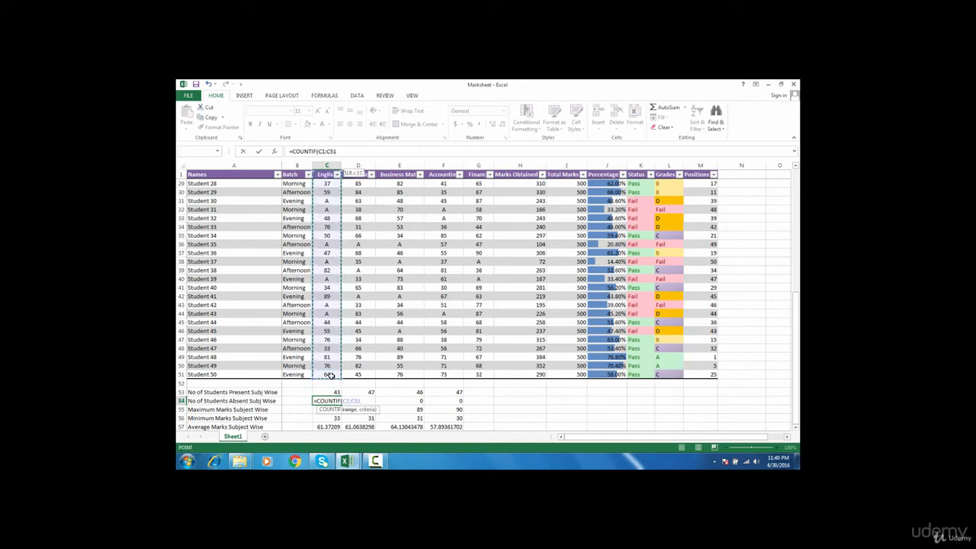
type(",")
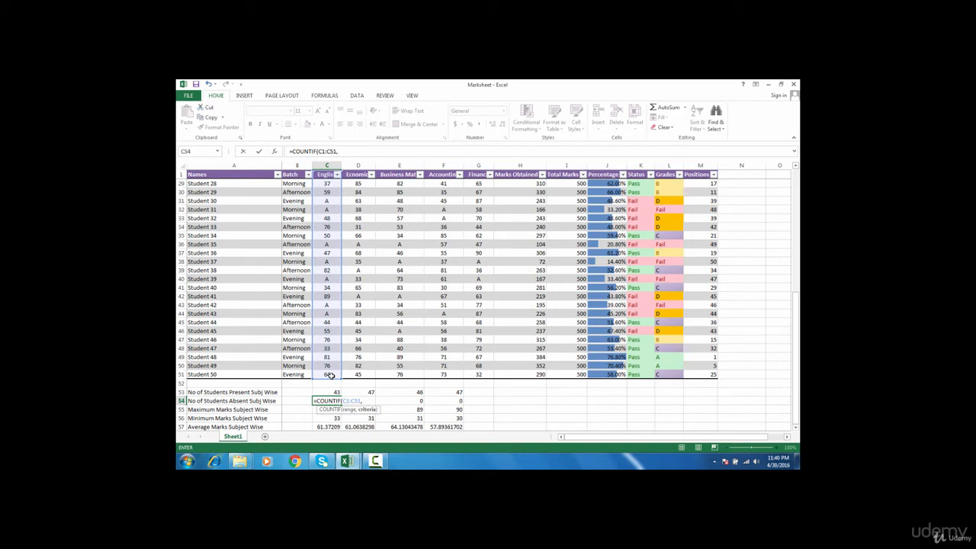
type("\"A\")")
key("Return")
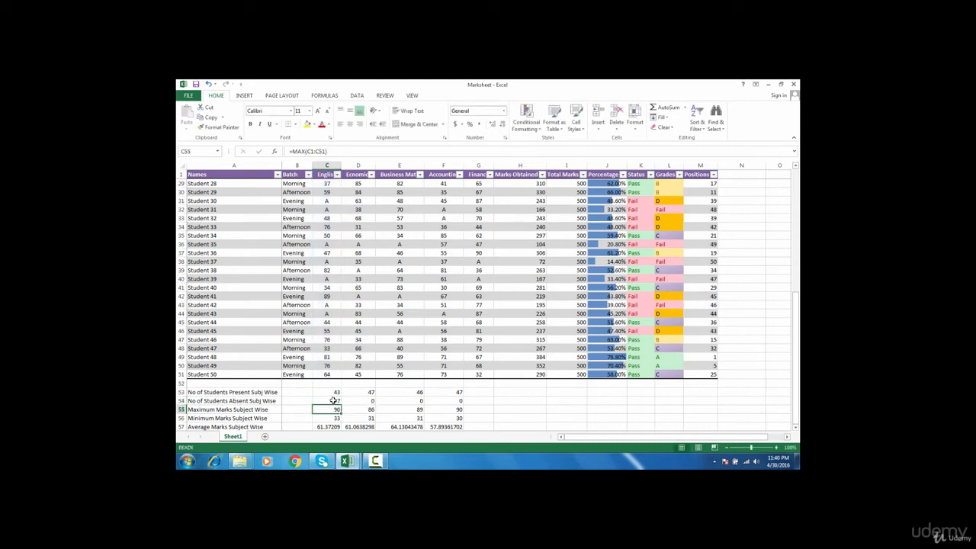
left_click(334, 401)
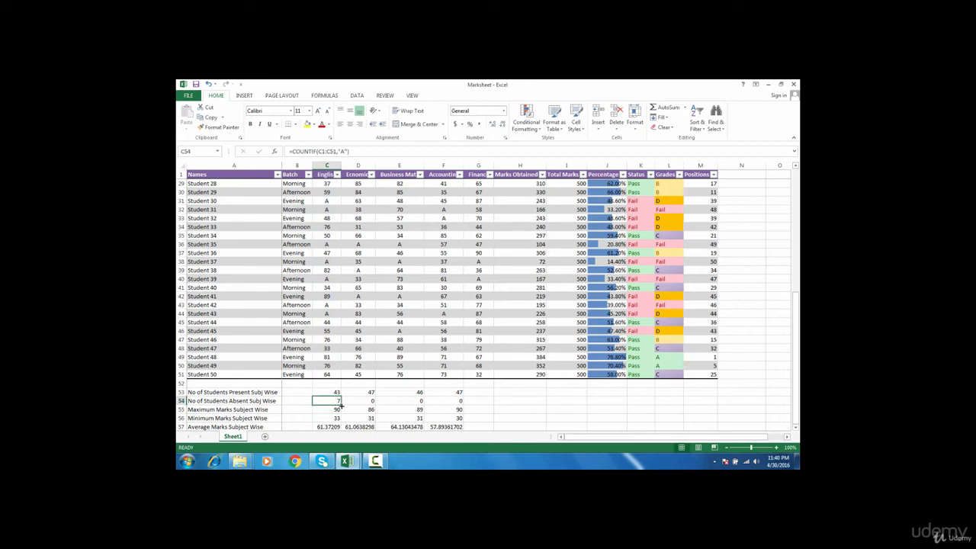
left_click_drag(341, 406, 455, 408)
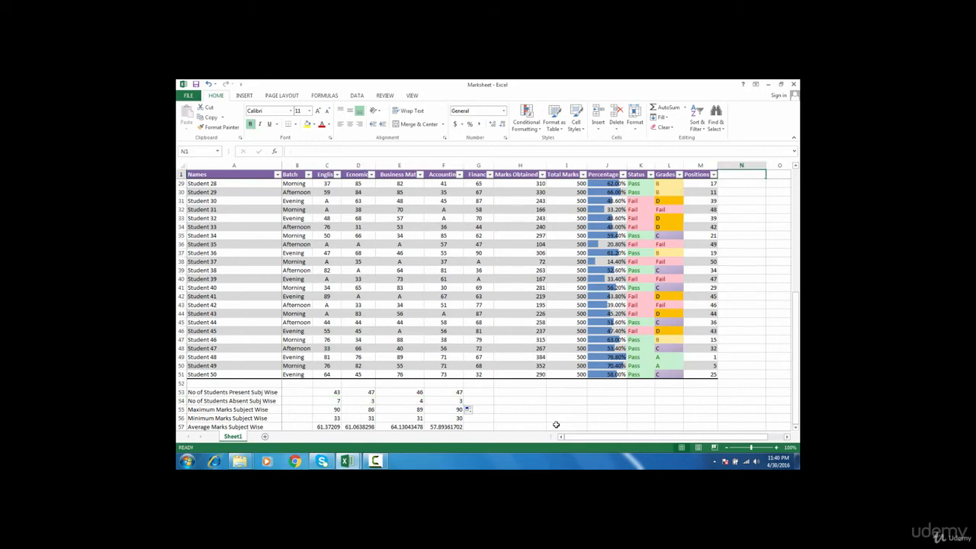
Start the grade list in O2 with A+ and A
scroll(555, 424, "up", 9)
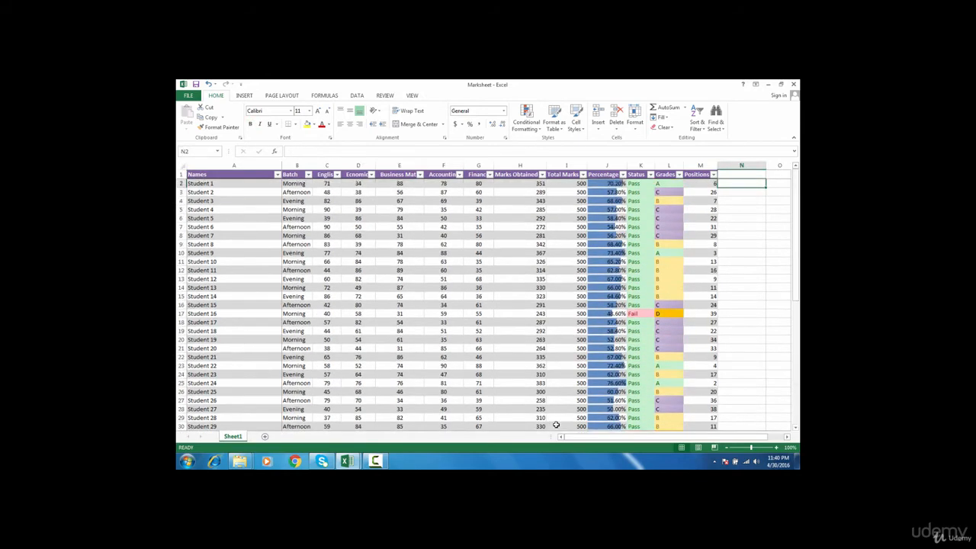
key("Left")
key("Right")
key("Right")
key("Right")
key("Left")
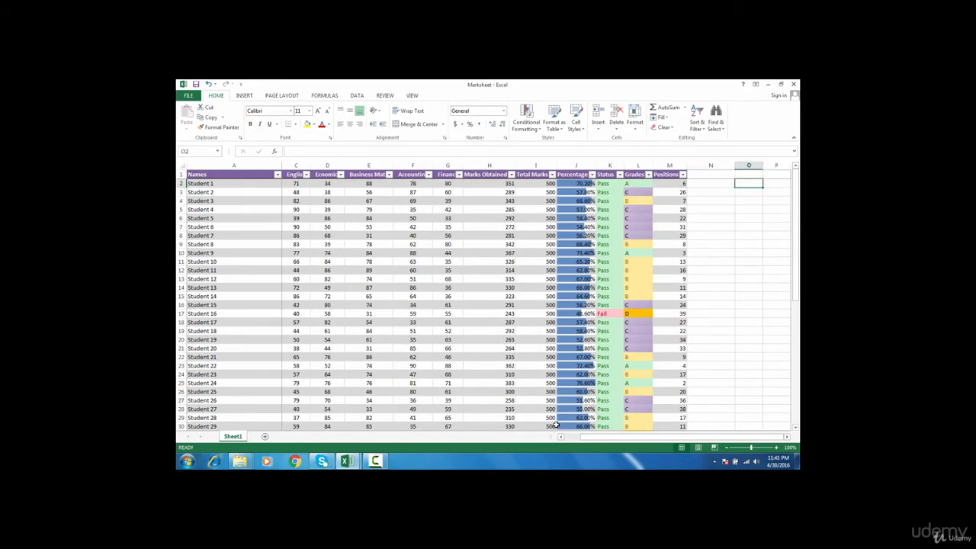
key("Right")
key("Right")
key("Right")
key("Left")
key("Left")
key("Left")
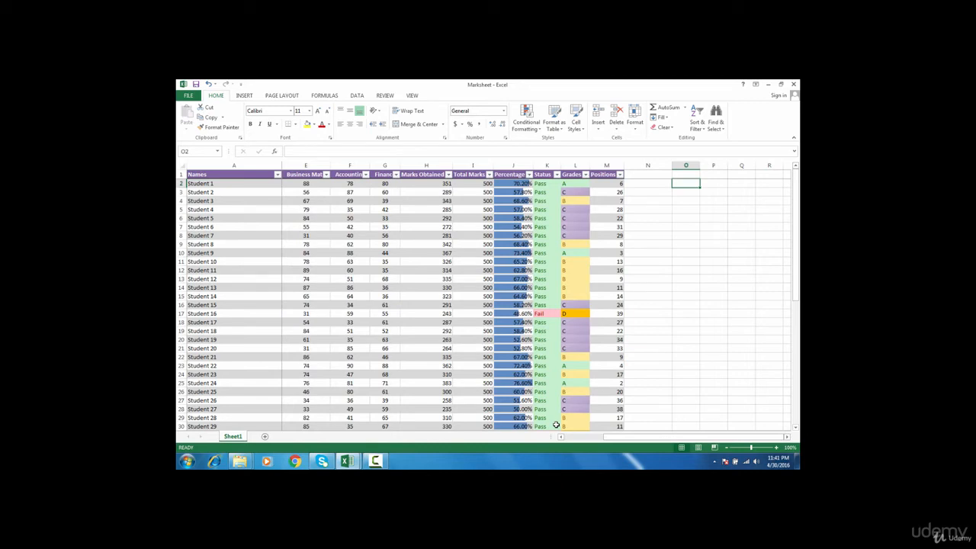
type("A")
type("=")
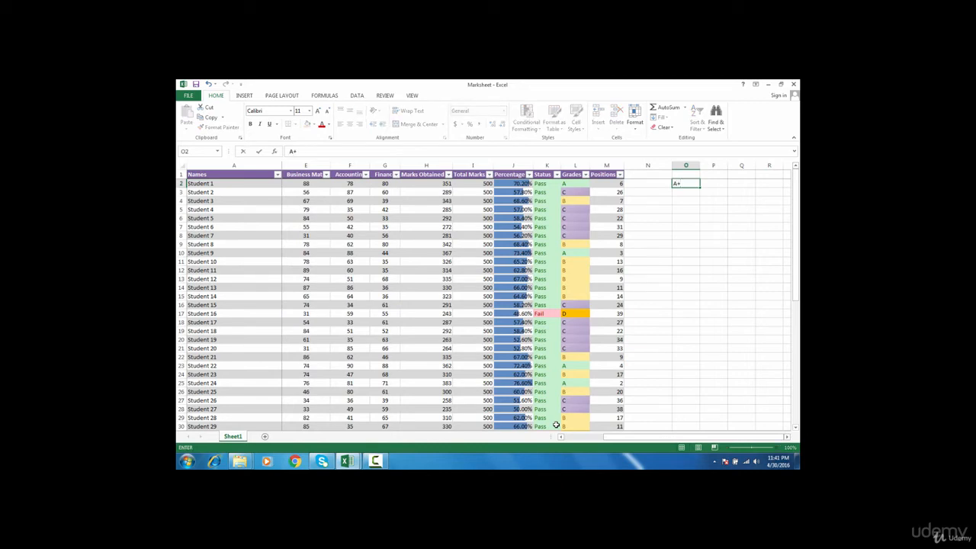
key("Return")
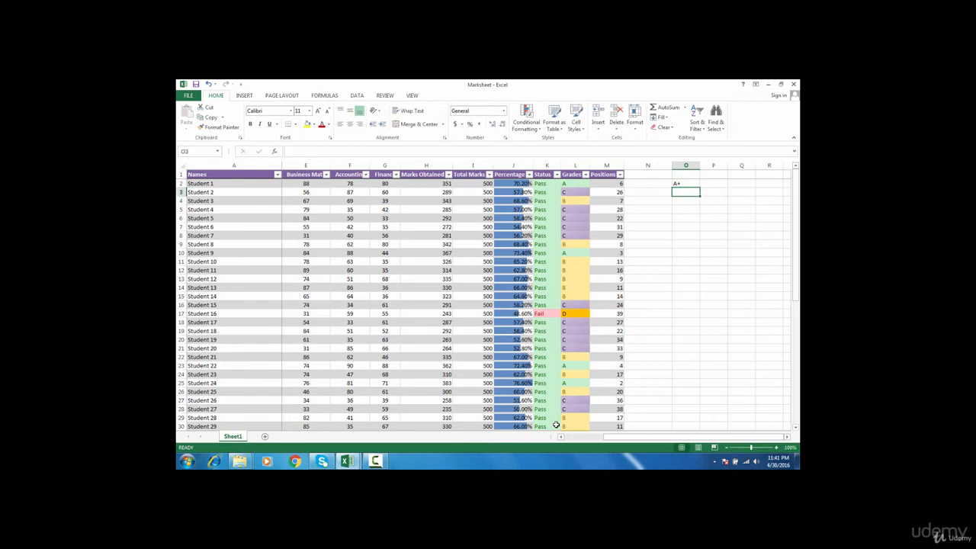
type("A")
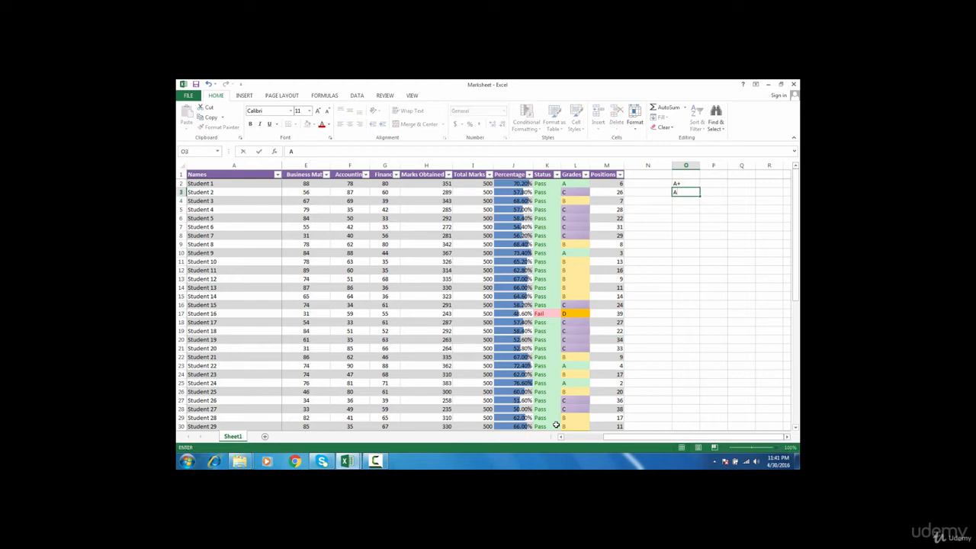
key("Return")
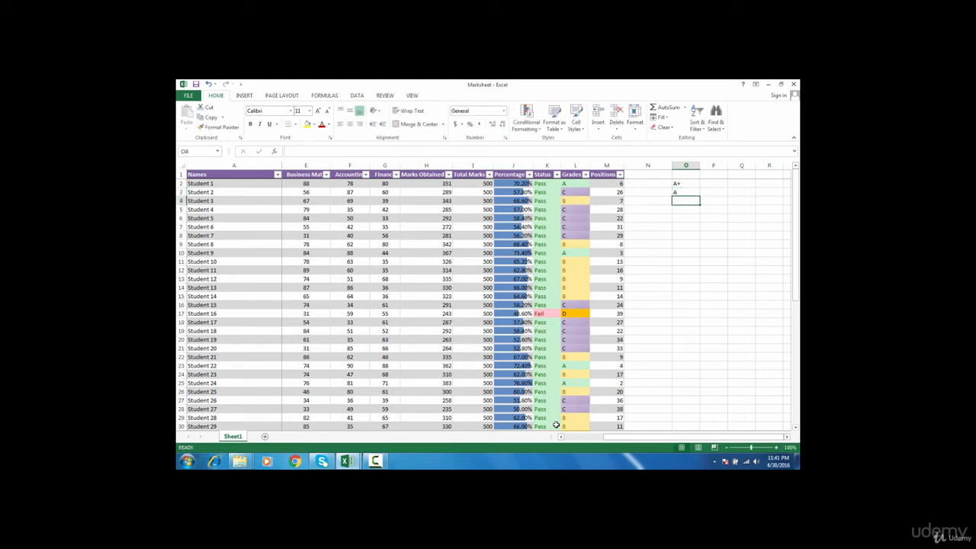
Continue the grade list down to O7 with B, C, D and Fail
type("B")
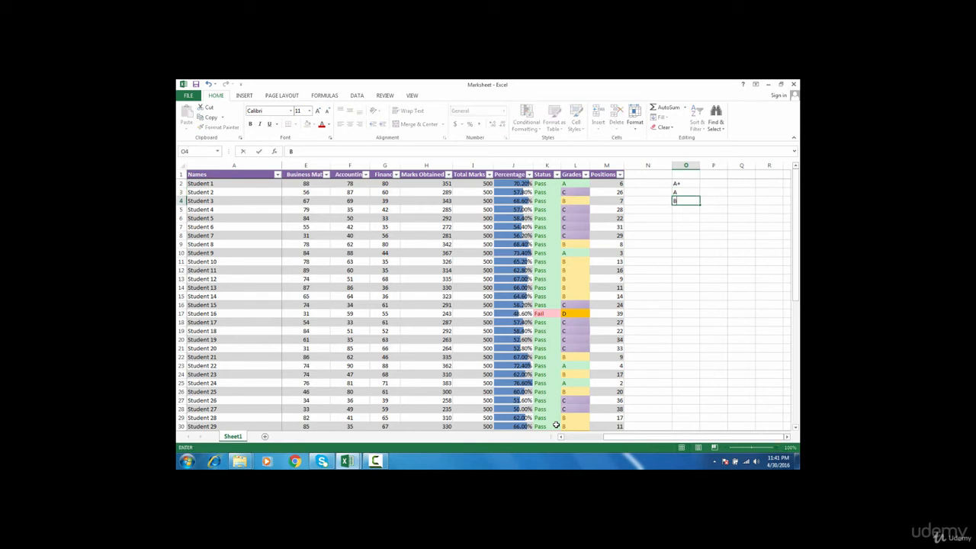
key("Return")
type("C")
key("Return")
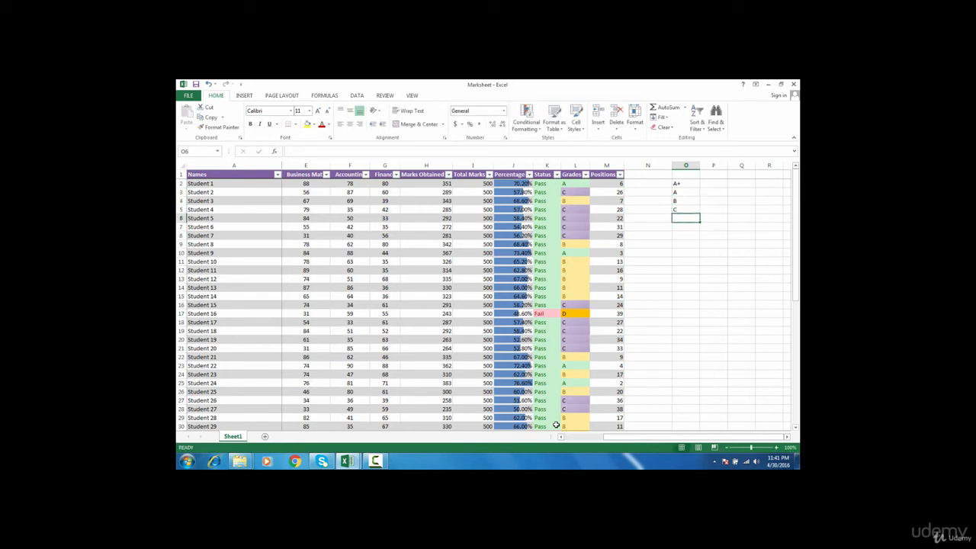
type("D")
key("Return")
type("Fail")
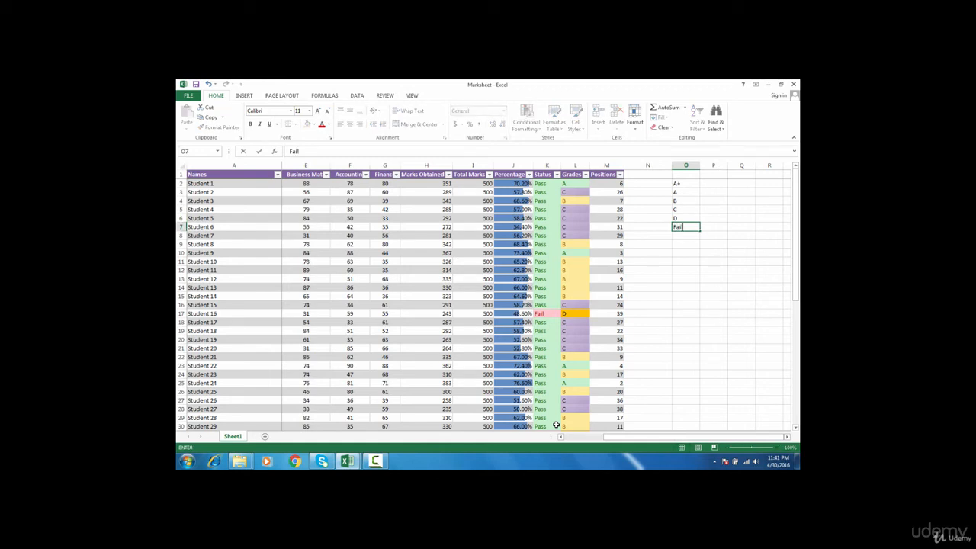
left_click(712, 185)
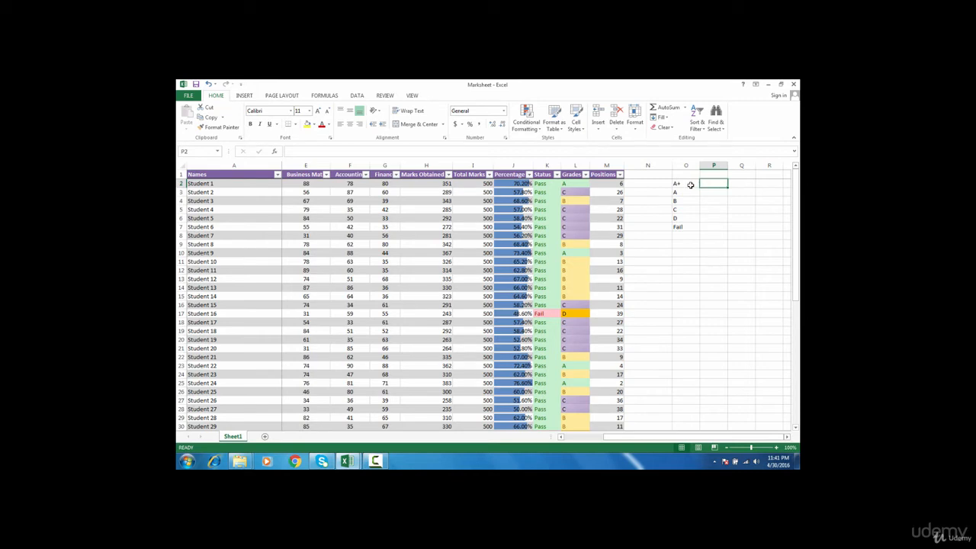
Type =COUNTIF(L:L, into P2, using the whole Grades column L as the range
left_click(690, 185)
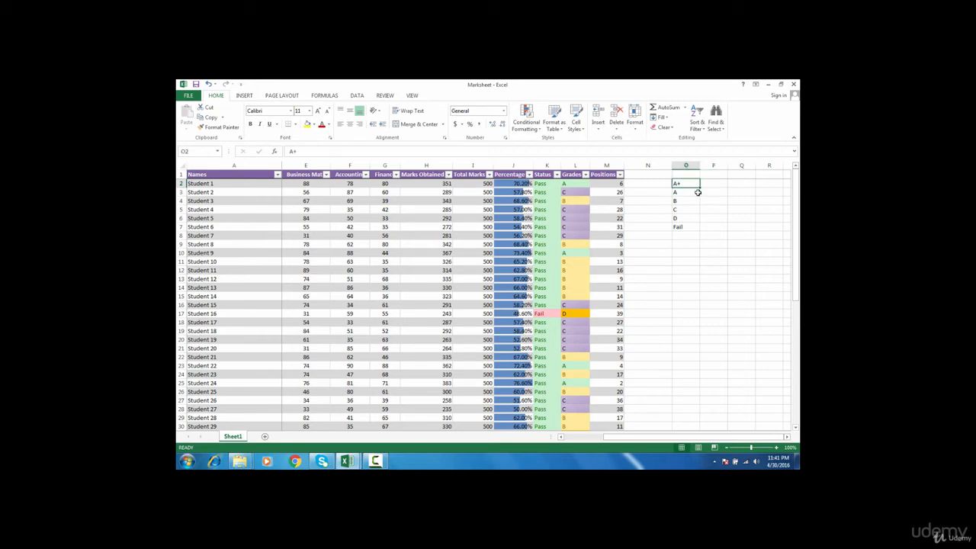
left_click(711, 192)
left_click(686, 194)
left_click(703, 203)
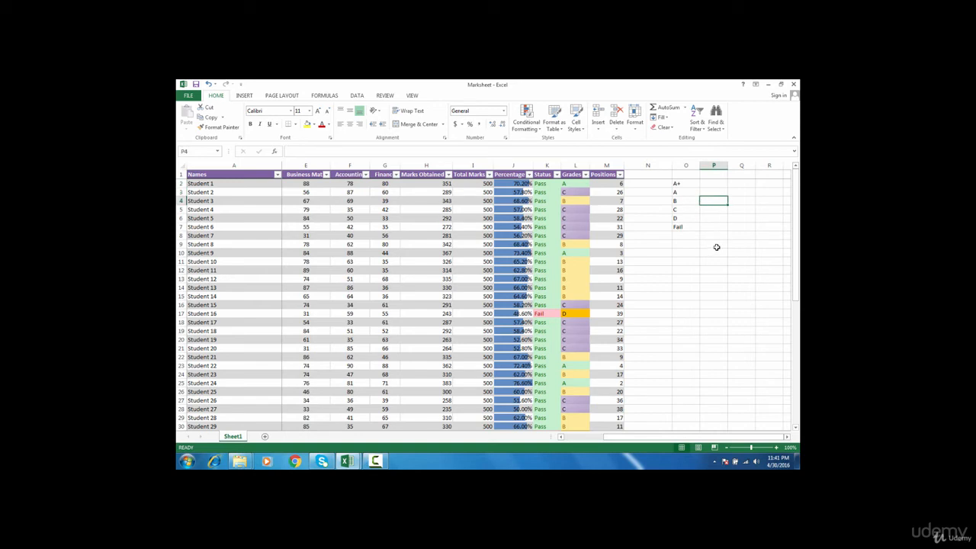
left_click(717, 185)
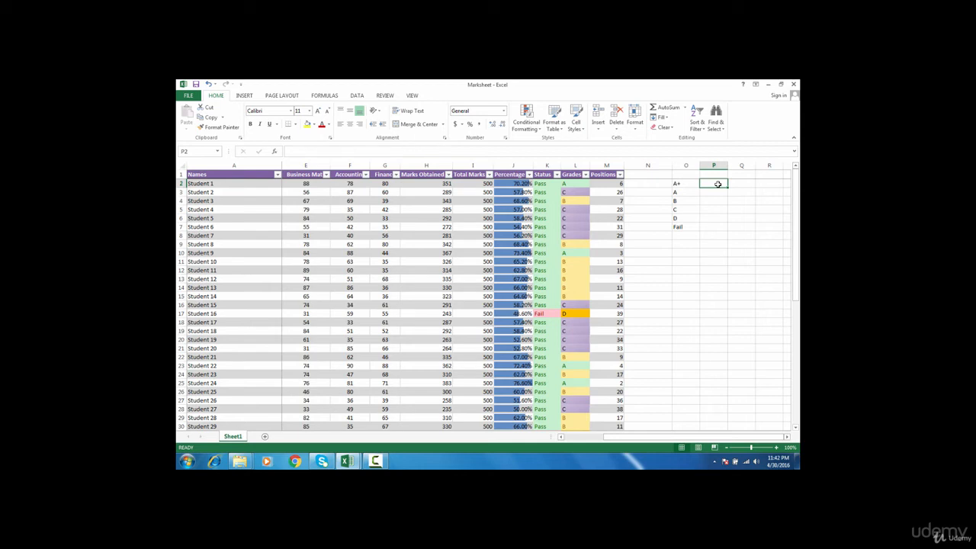
type("=")
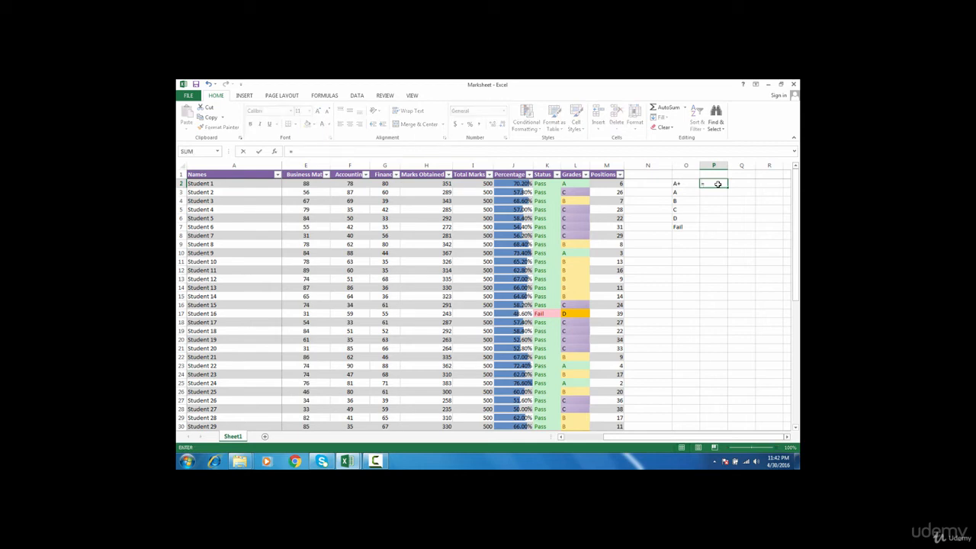
type("coun")
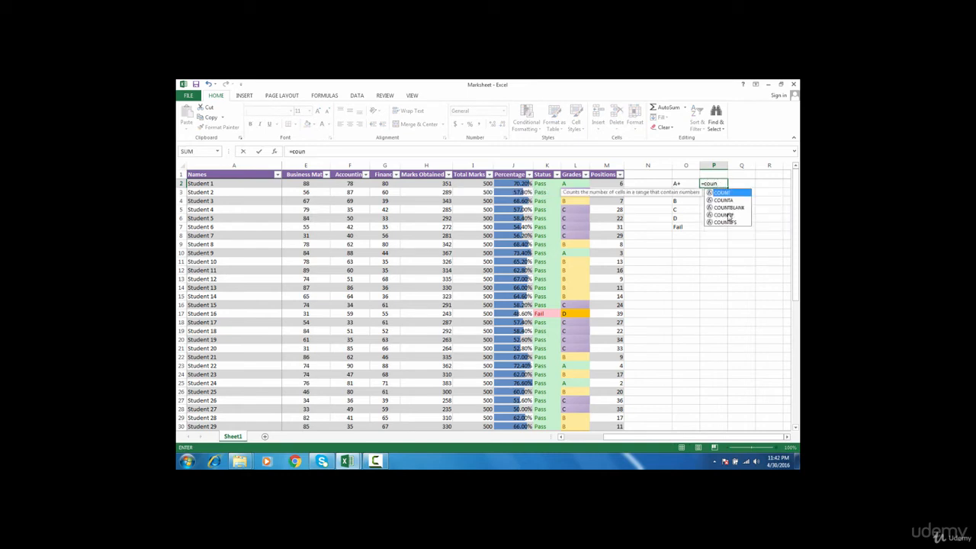
left_click(728, 217)
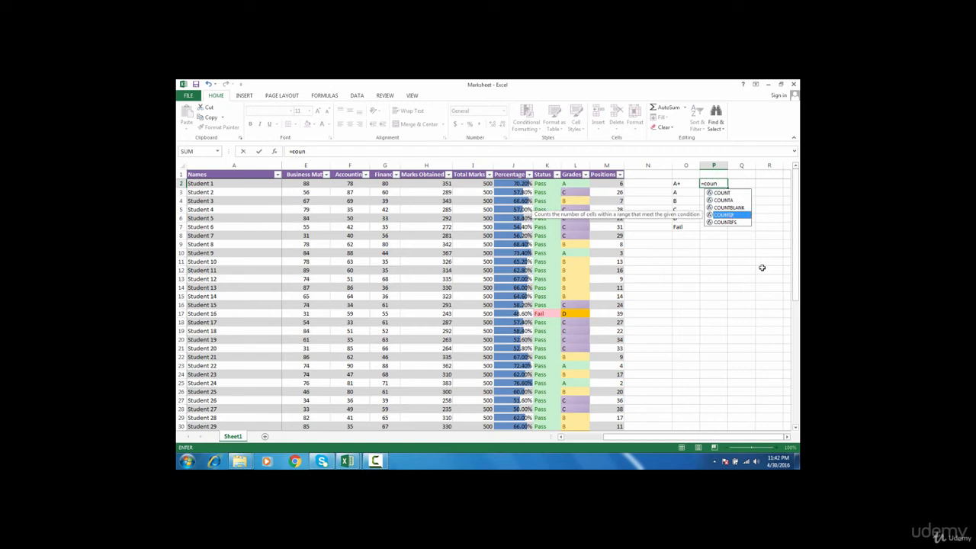
key("Tab")
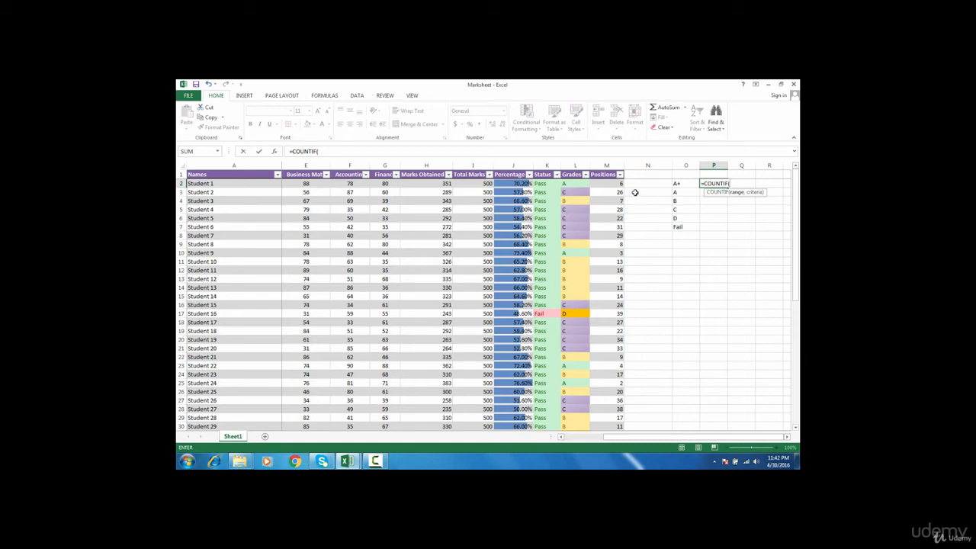
left_click(579, 165)
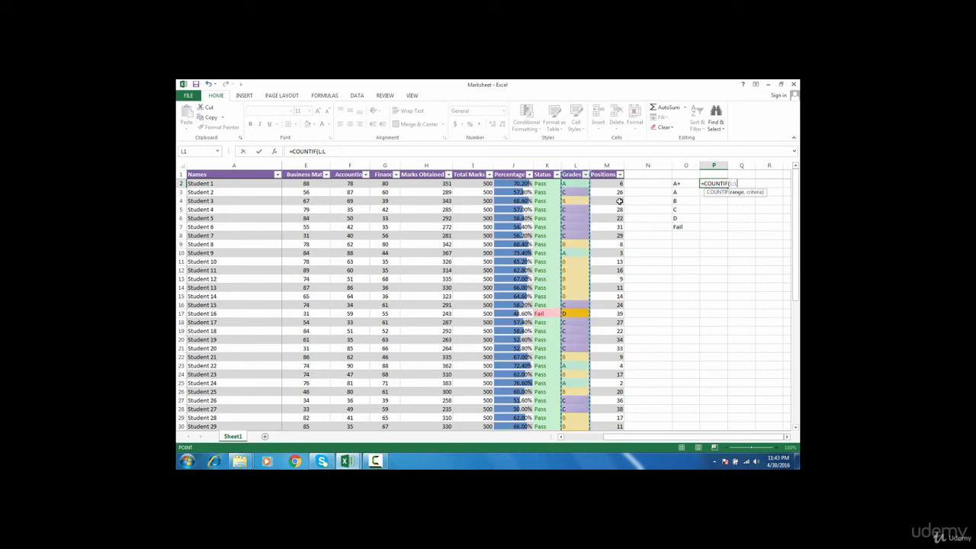
left_click_drag(730, 183, 741, 182)
left_click(740, 182)
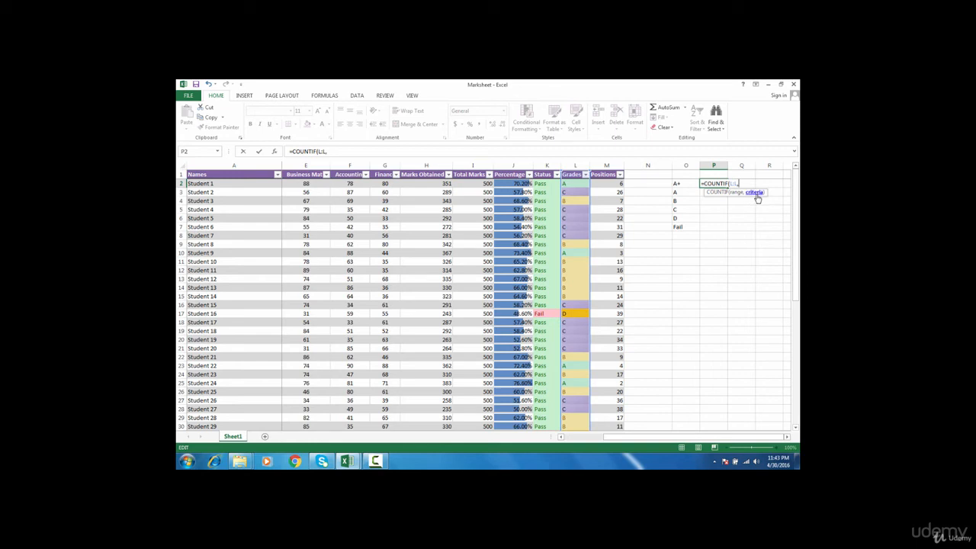
Use O2 as the criteria so P2 holds =COUNTIF(L:L,O2), showing 0 A+ students
type("\"")
left_click(689, 185)
mouse_move(695, 189)
left_mouse_down()
mouse_move(696, 221)
mouse_move(695, 187)
left_mouse_up()
key("Escape")
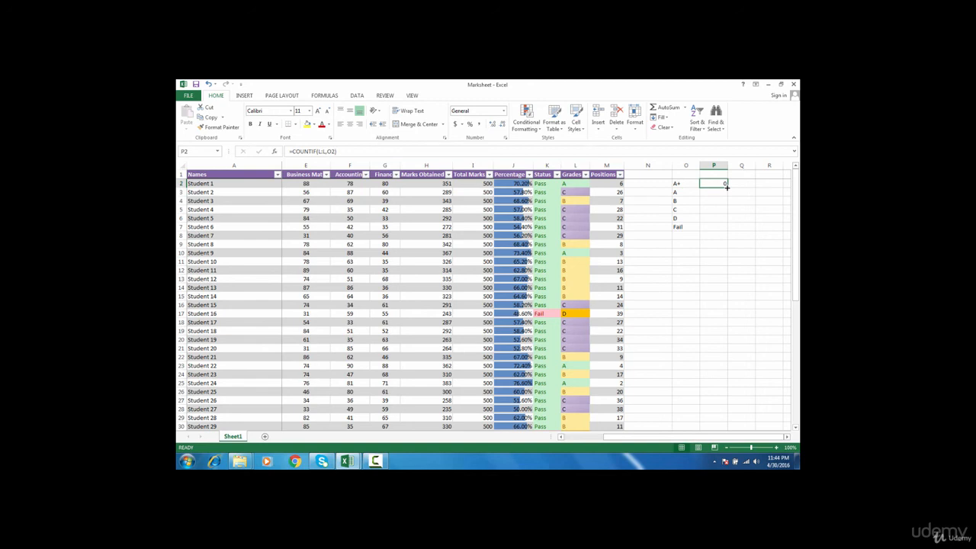
Fill the =COUNTIF(L:L,O2) formula from P2 down to P7
double_click(727, 187)
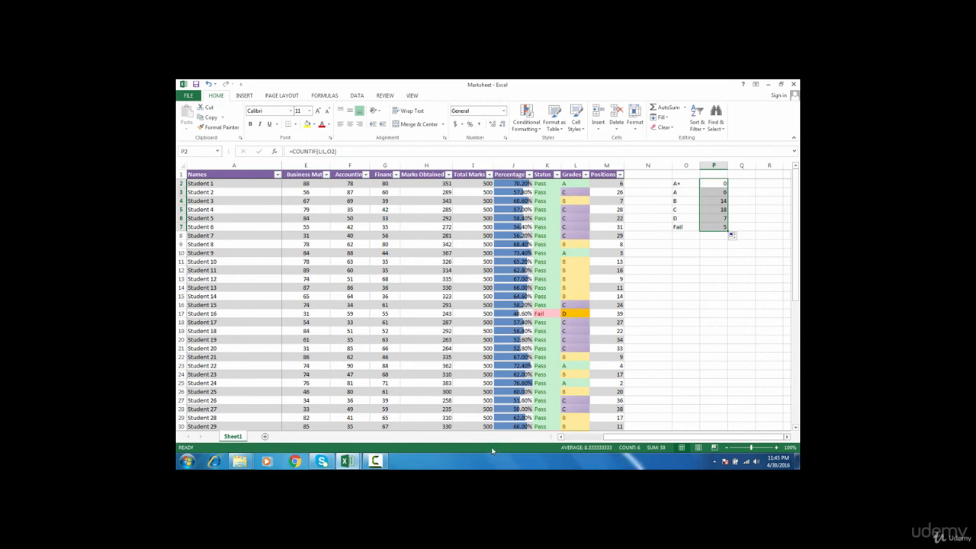
Show Maximum, Minimum and Numerical Count in the status bar, then select counts P3:P5
right_click(544, 453)
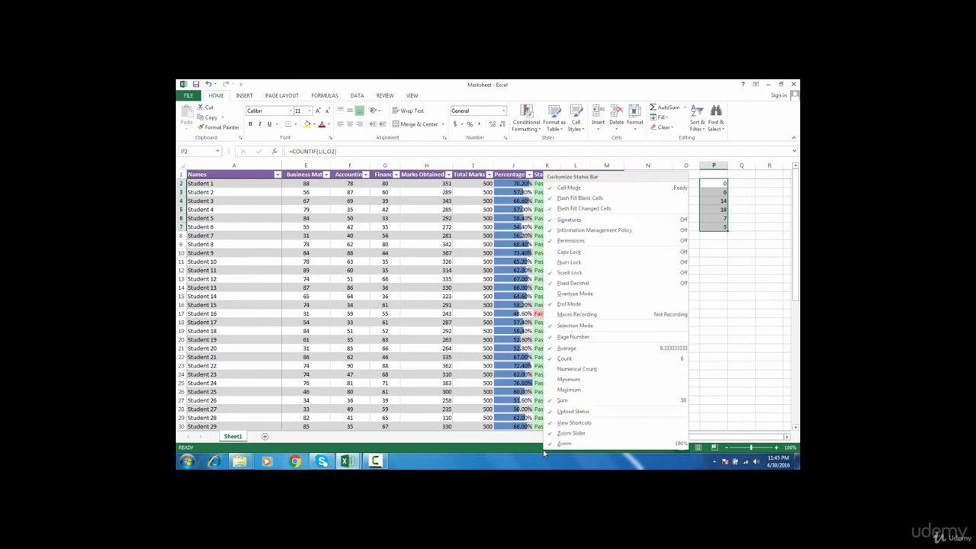
left_click(565, 390)
left_click(556, 379)
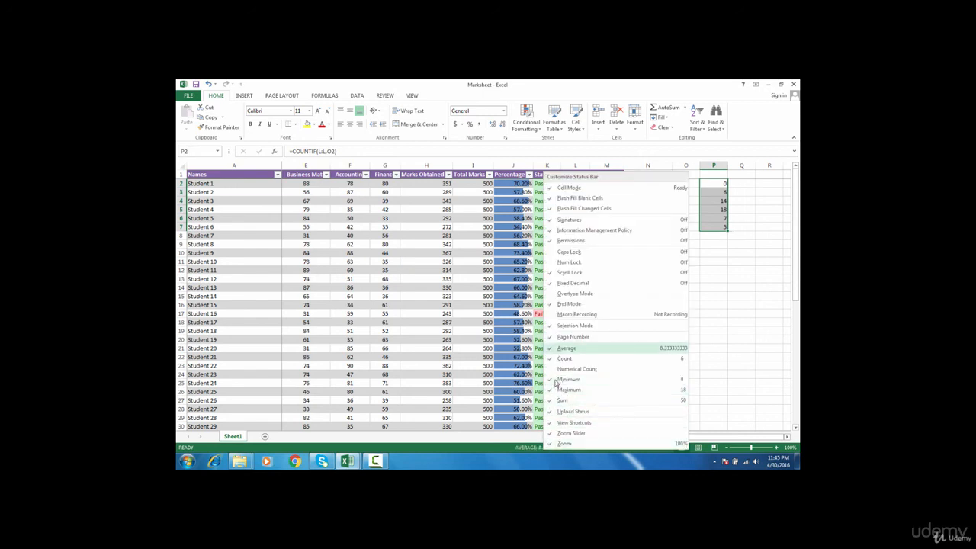
left_click(554, 371)
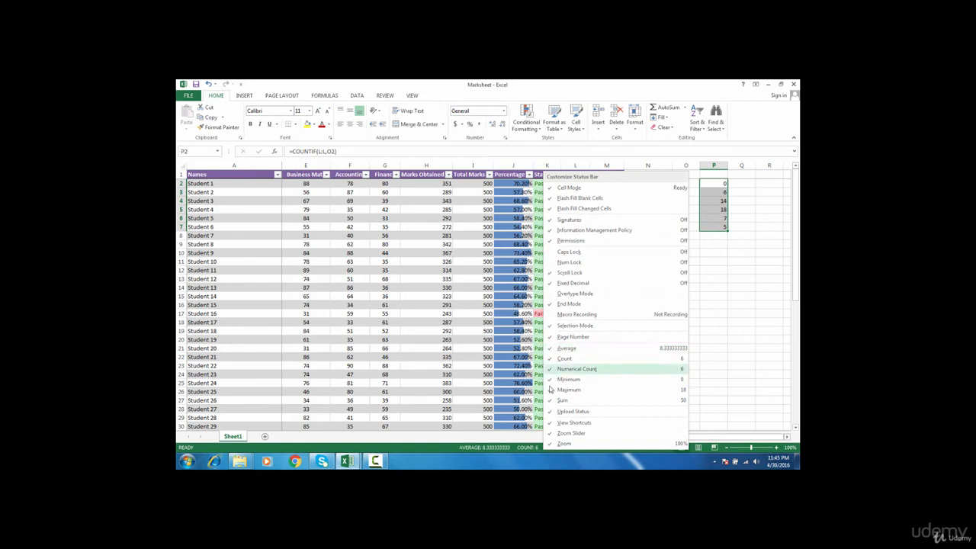
left_click(506, 448)
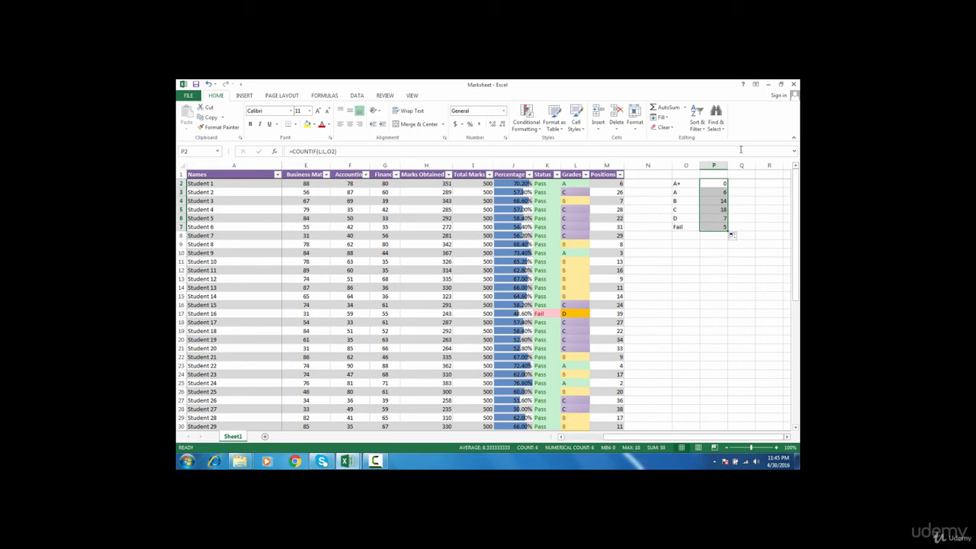
left_click_drag(721, 193, 720, 210)
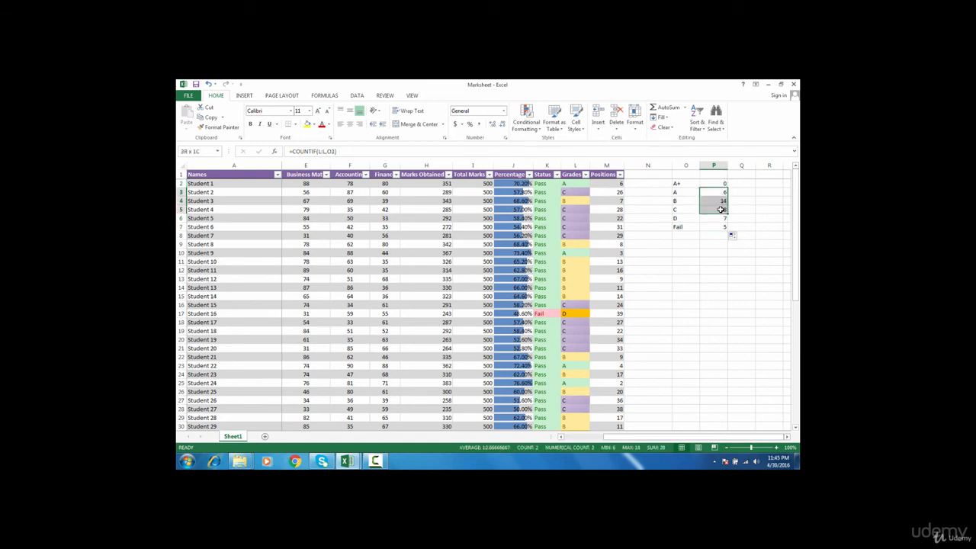